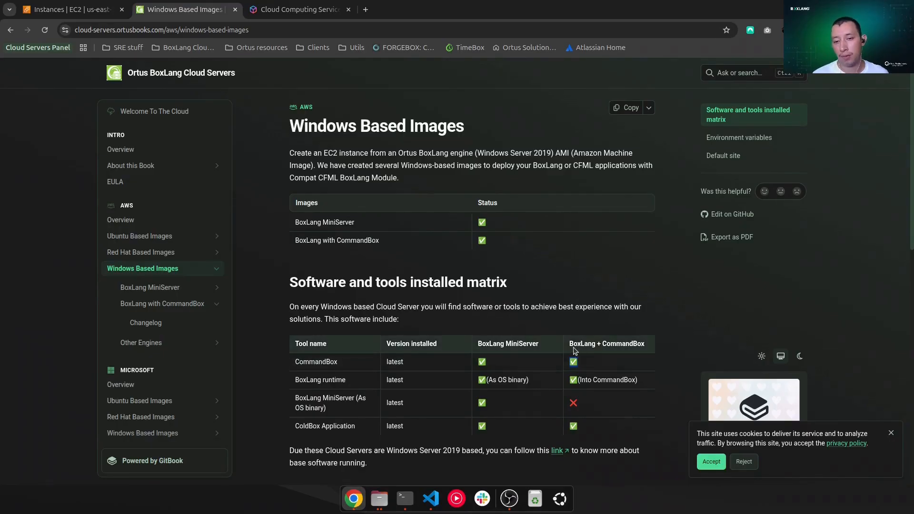
Review the Windows Based Images documentation, covering the BoxLang + CommandBox tools matrix, environment variables and default site
left_click_drag(575, 351, 621, 353)
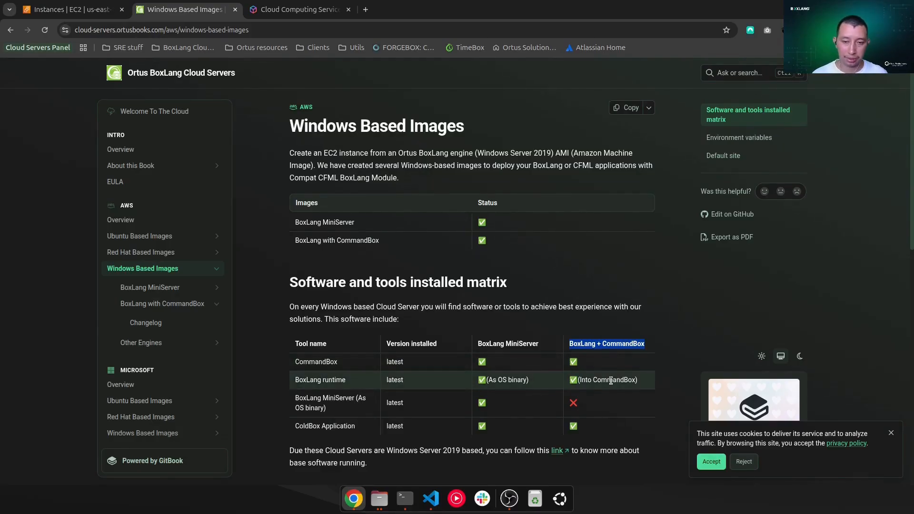
scroll(516, 408, "down", 1)
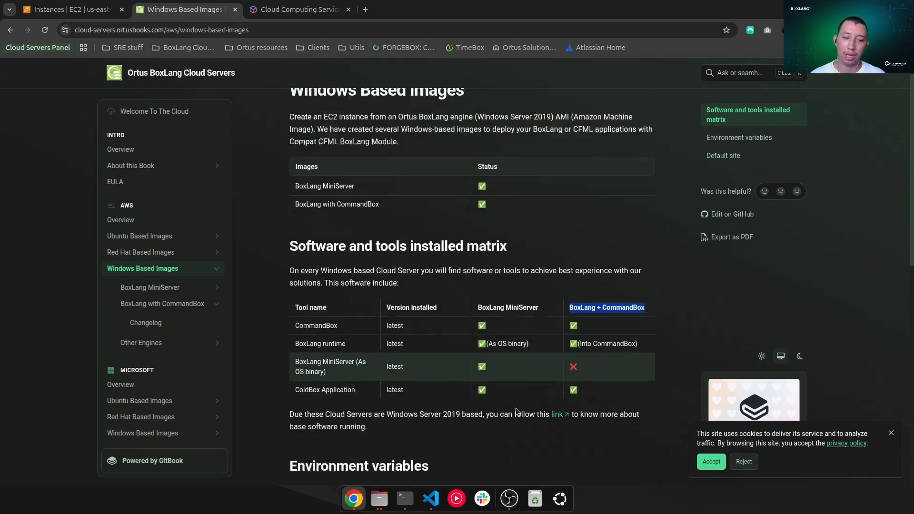
scroll(515, 407, "down", 3)
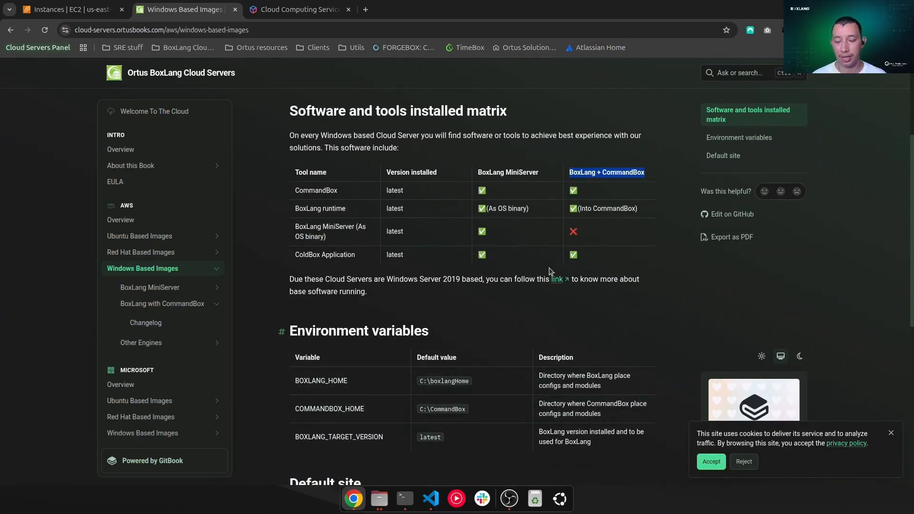
scroll(550, 271, "down", 5)
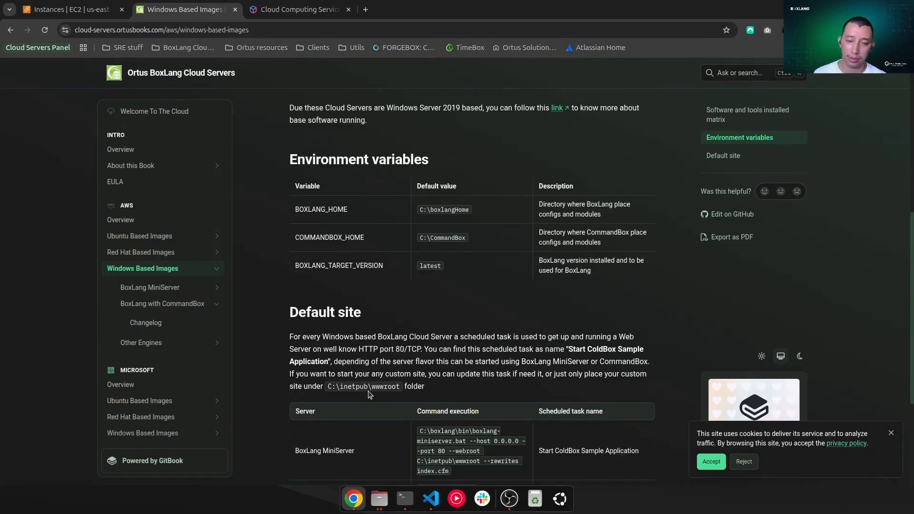
scroll(376, 388, "up", 2)
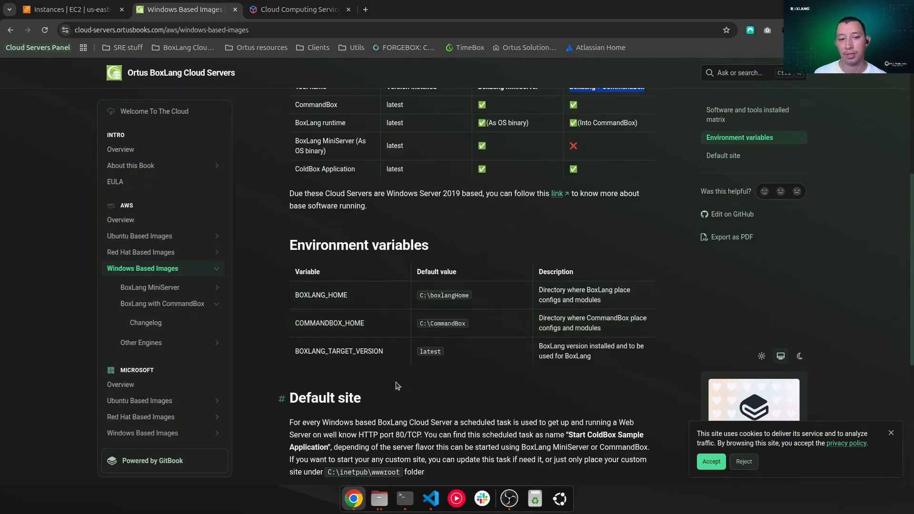
scroll(398, 386, "down", 5)
scroll(399, 344, "up", 10)
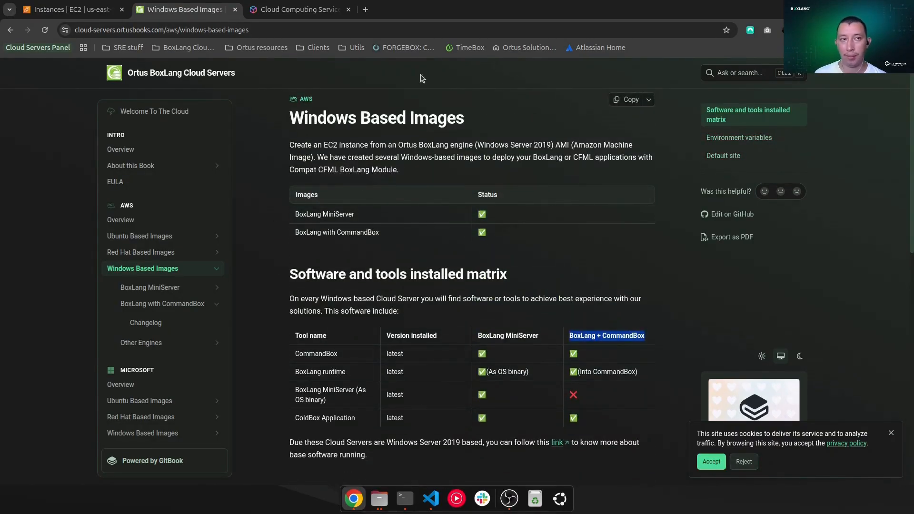
Switch to the AWS EC2 console, start launching a new instance and name it boxlang-with-commandbox
left_click(88, 9)
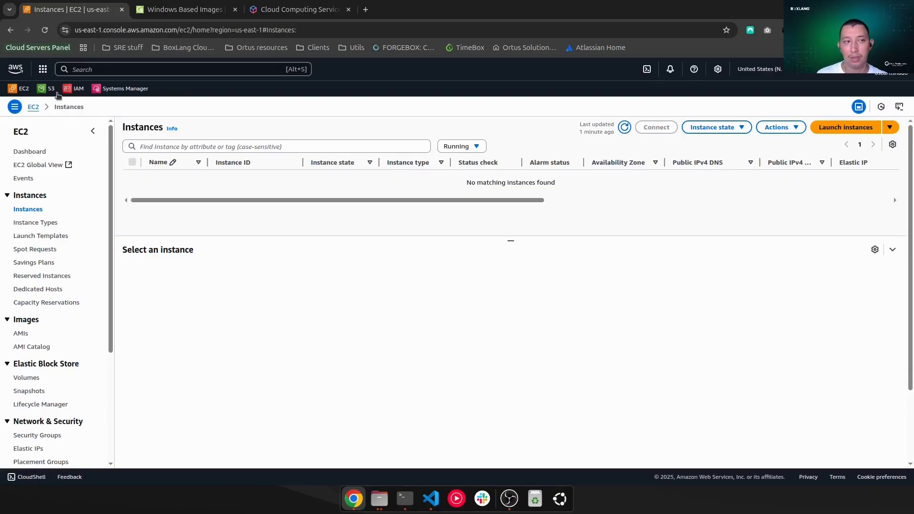
left_click(846, 127)
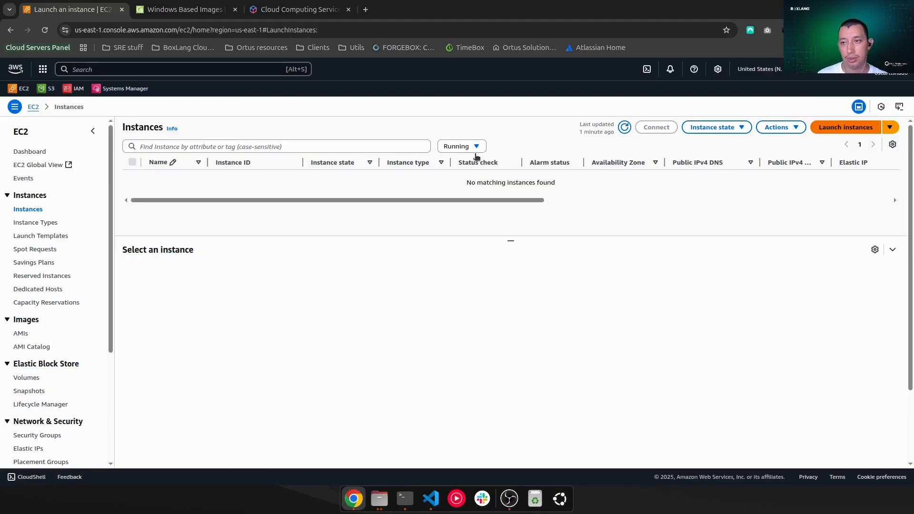
left_click(148, 207)
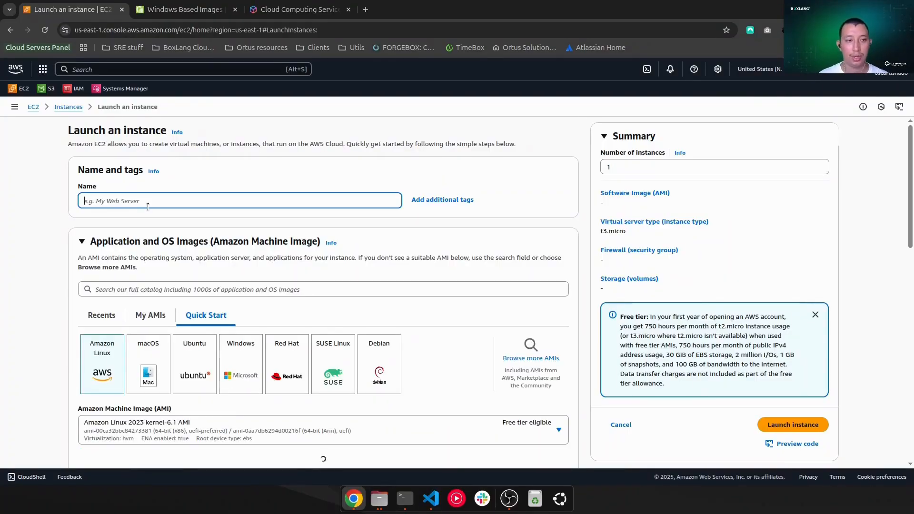
type("b")
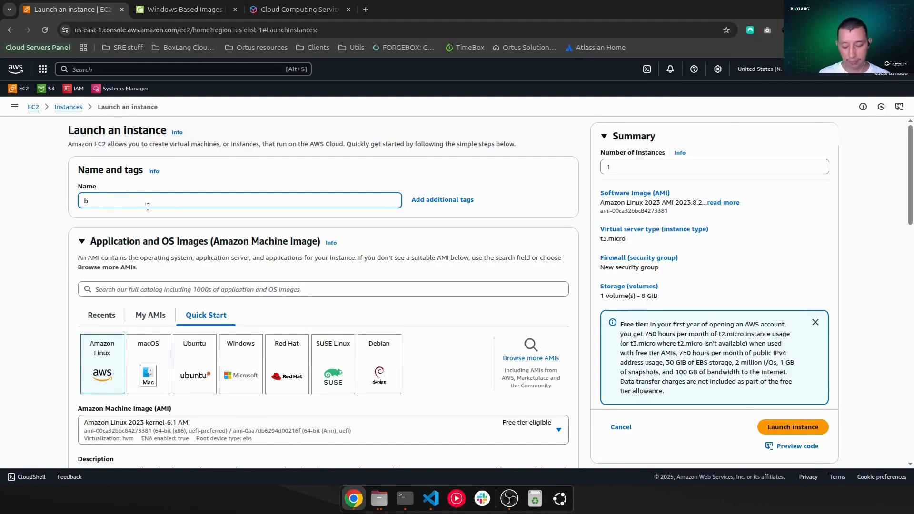
key("BackSpace")
type("boxlang-wi")
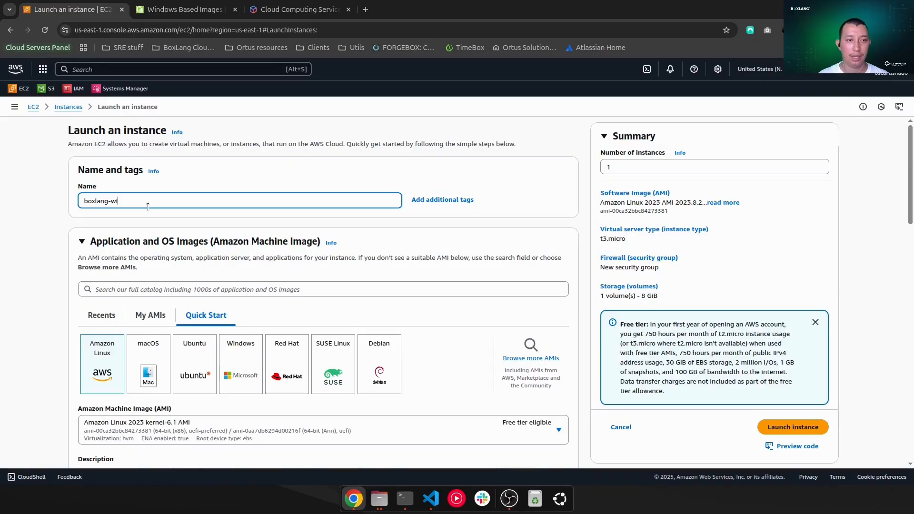
type("th-commandbox")
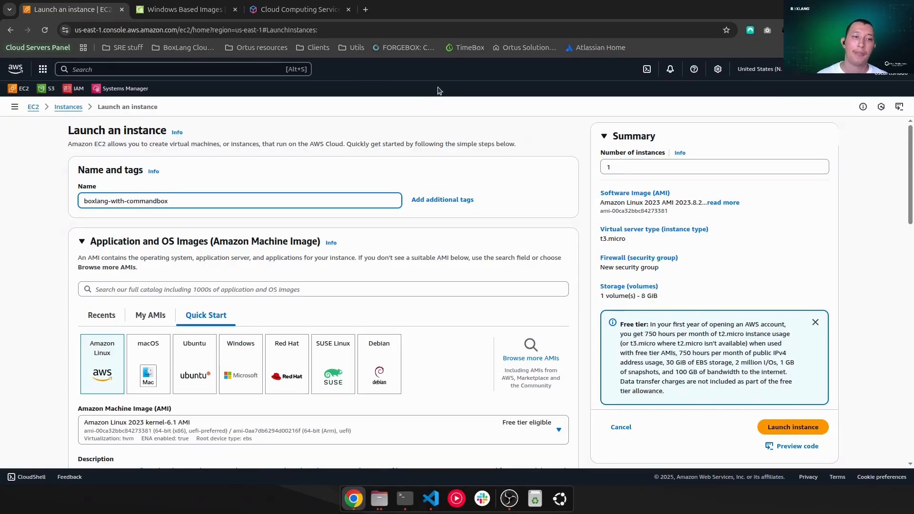
Search the full AMI catalog for boxlang and show the matching AWS Marketplace images
left_click(510, 353)
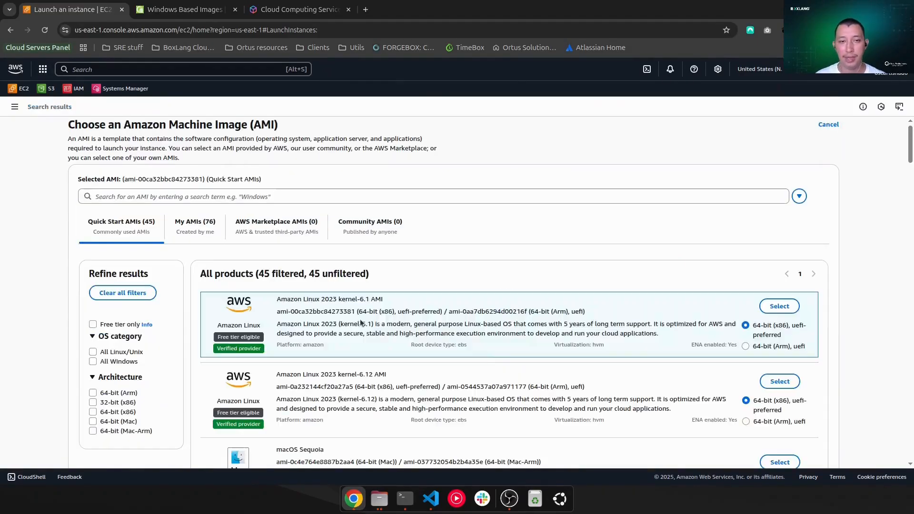
type("b")
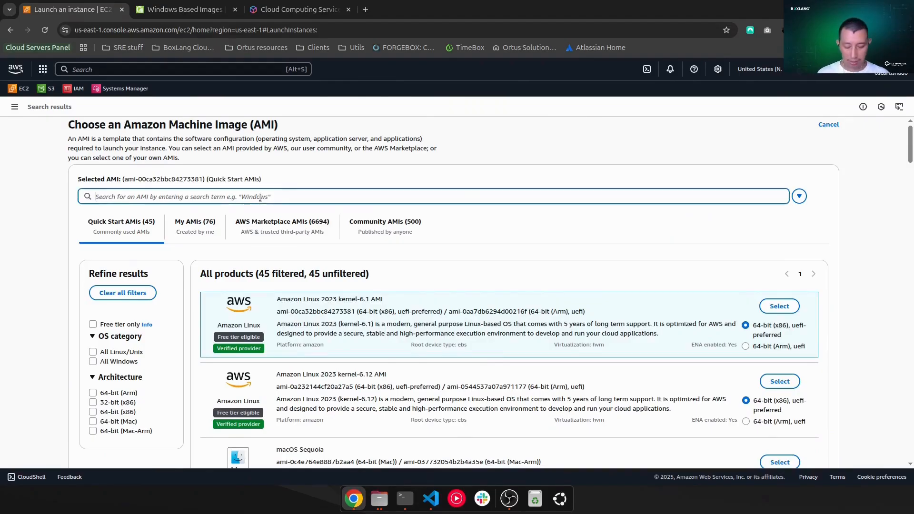
scroll(260, 200, "down", 1)
type("oxlang")
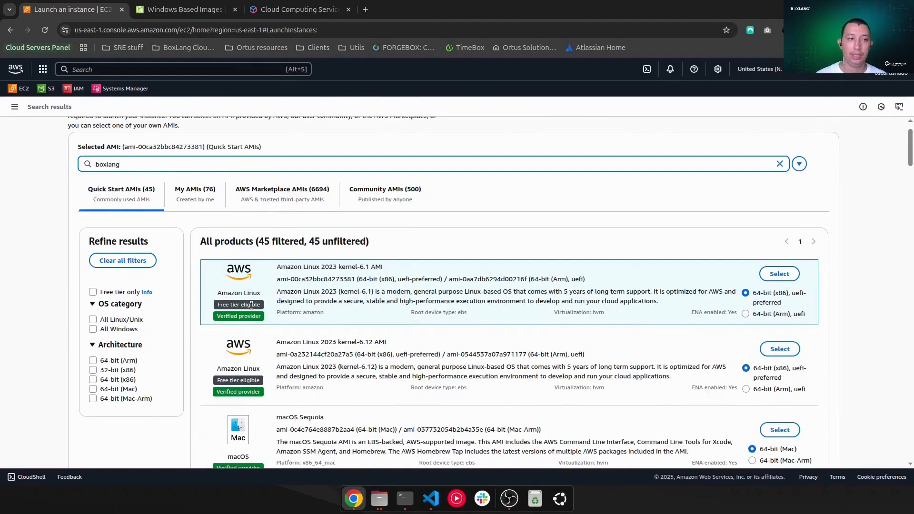
key("Return")
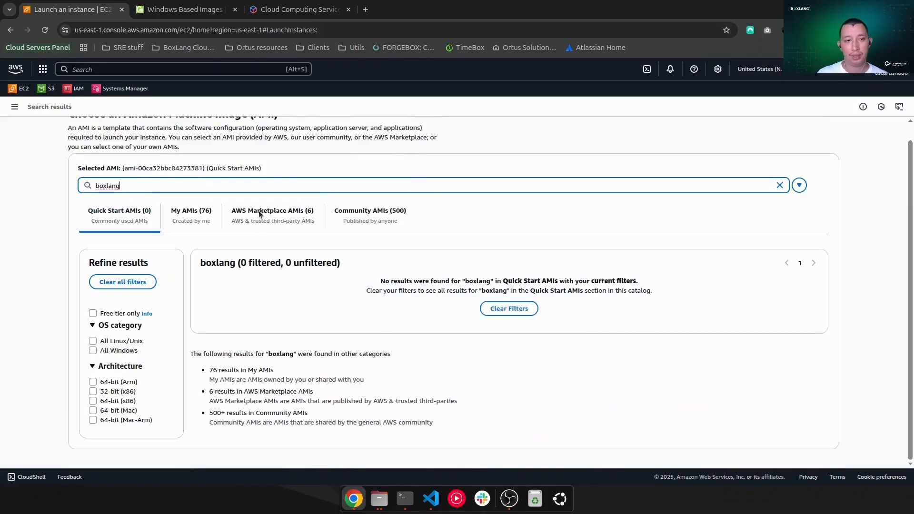
left_click(258, 210)
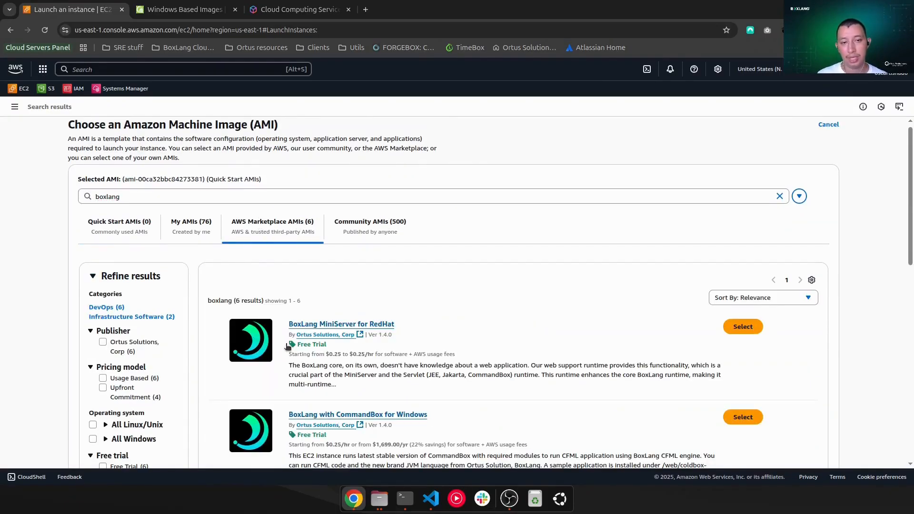
Select the BoxLang with CommandBox for Windows AMI and subscribe to it immediately
scroll(287, 348, "down", 2)
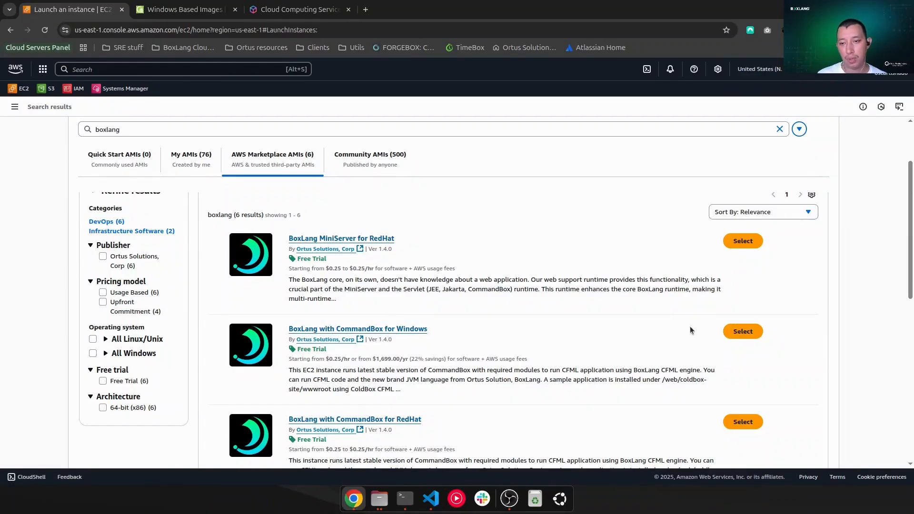
left_click(743, 332)
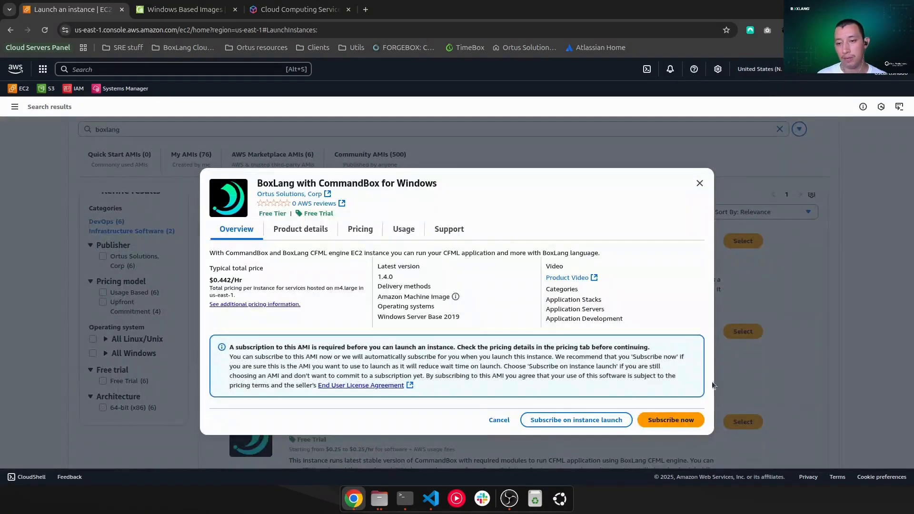
left_click(684, 420)
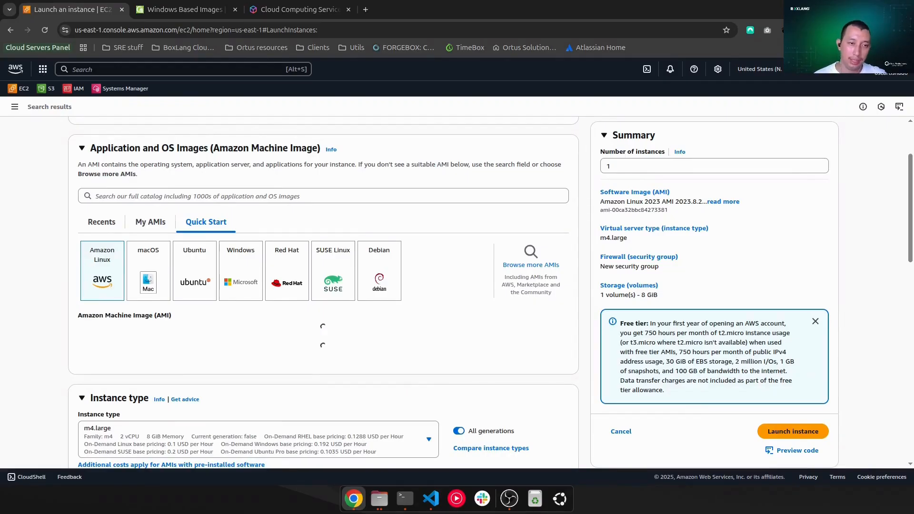
Set the instance type to m4.xlarge
scroll(116, 210, "down", 5)
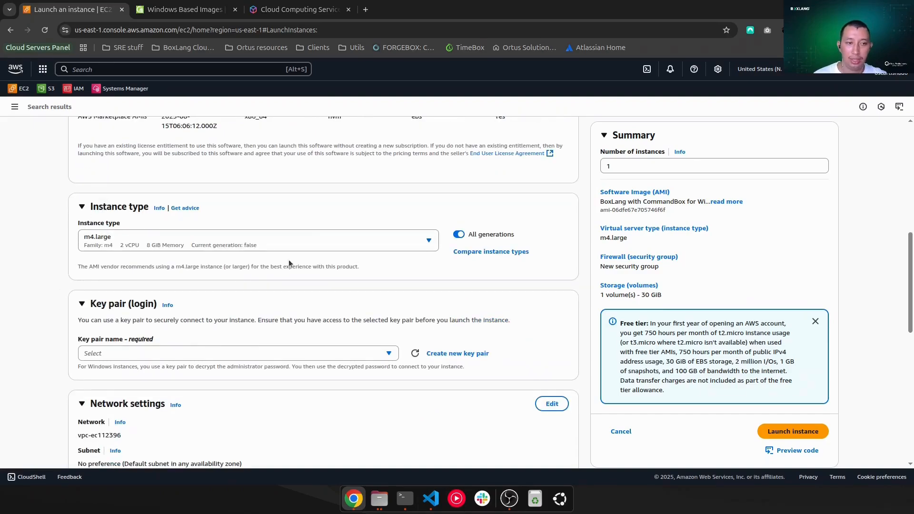
left_click(141, 238)
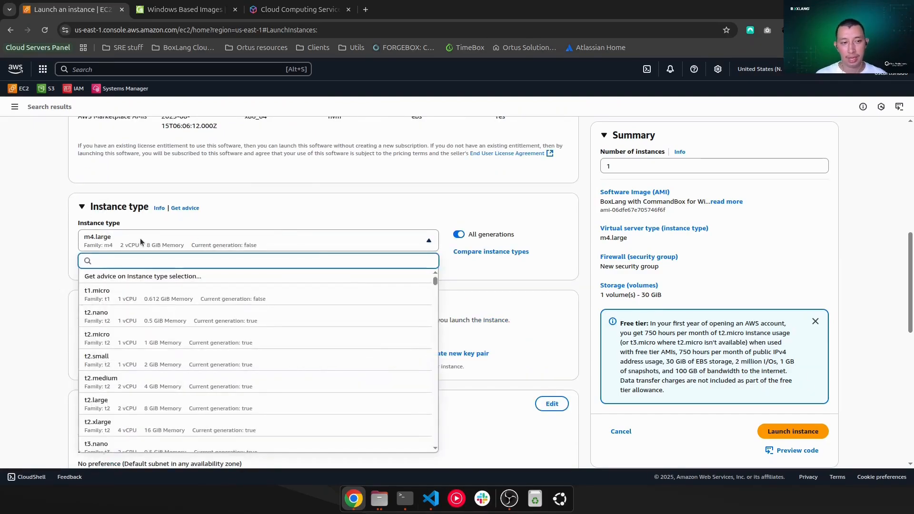
type("m4.xla")
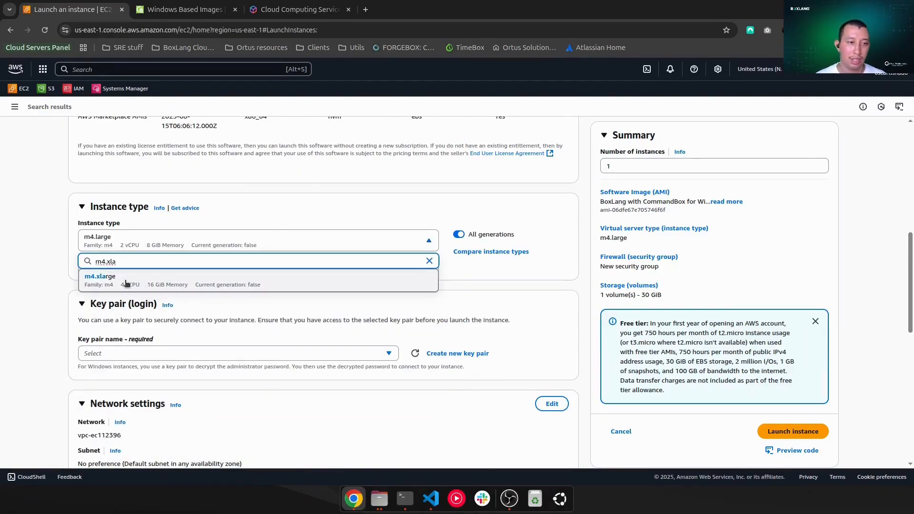
left_click(126, 282)
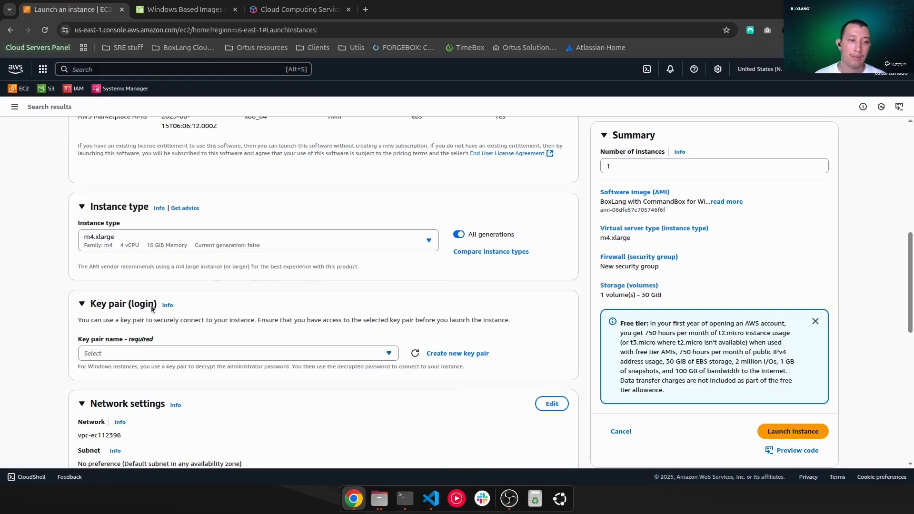
Assign the existing personal key pair as the instance's login key pair
left_click(224, 353)
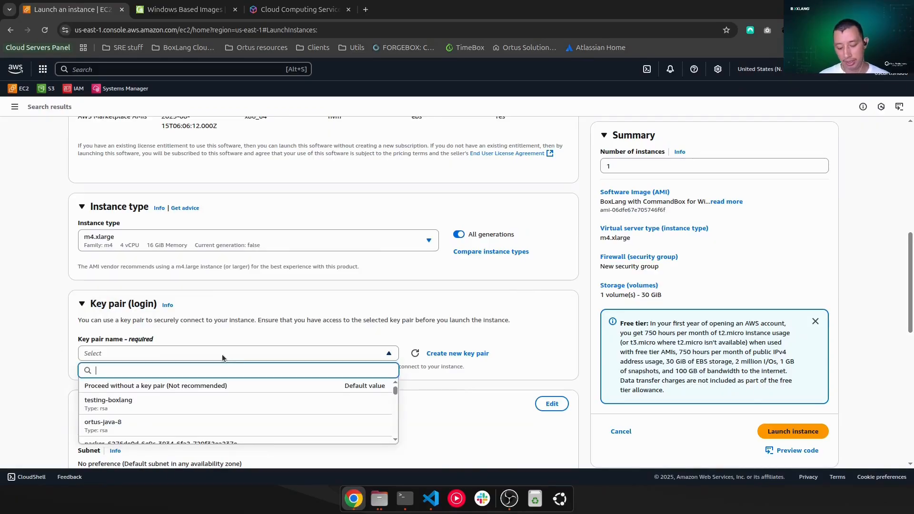
type("otisn")
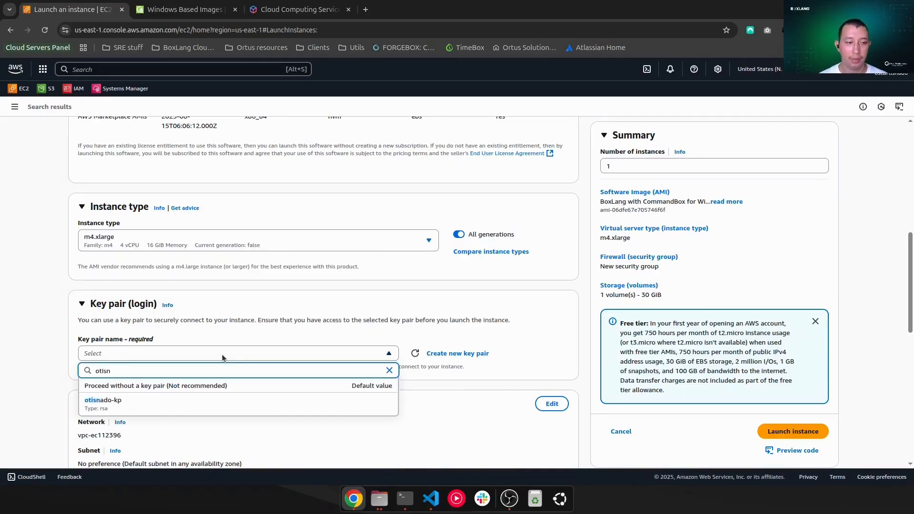
left_click(177, 405)
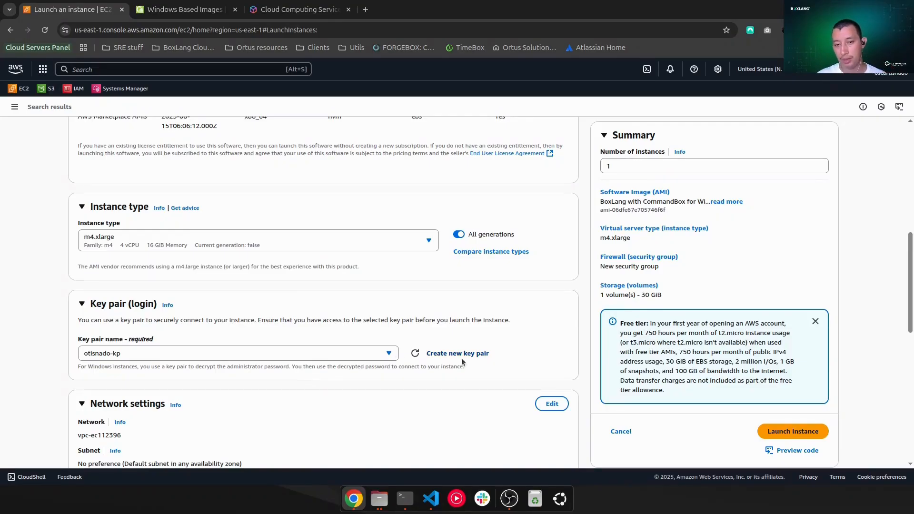
Edit the network settings to add a second inbound security group rule of type rdp with source type Anywhere
scroll(327, 343, "down", 4)
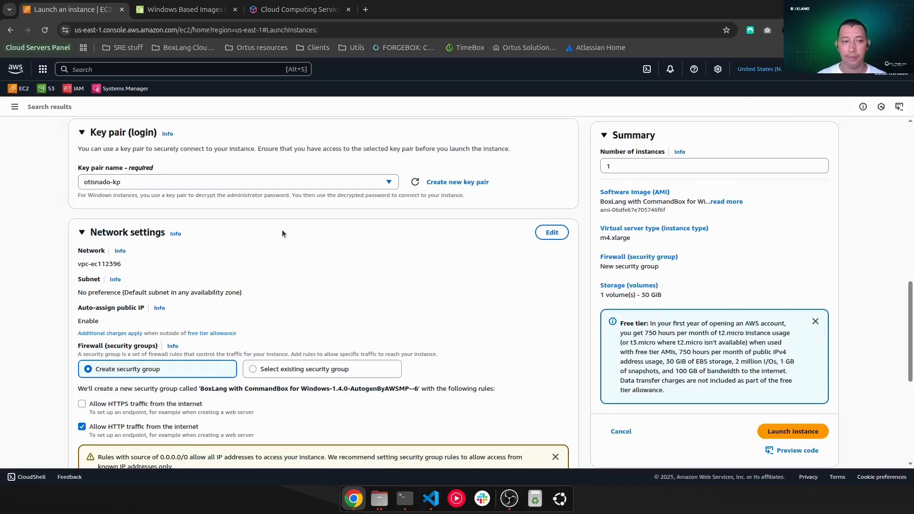
scroll(98, 210, "down", 3)
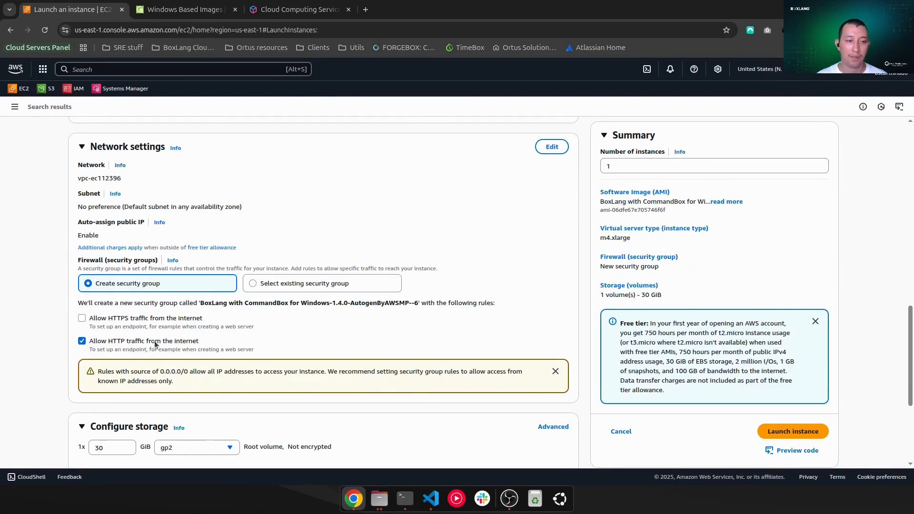
left_click(552, 147)
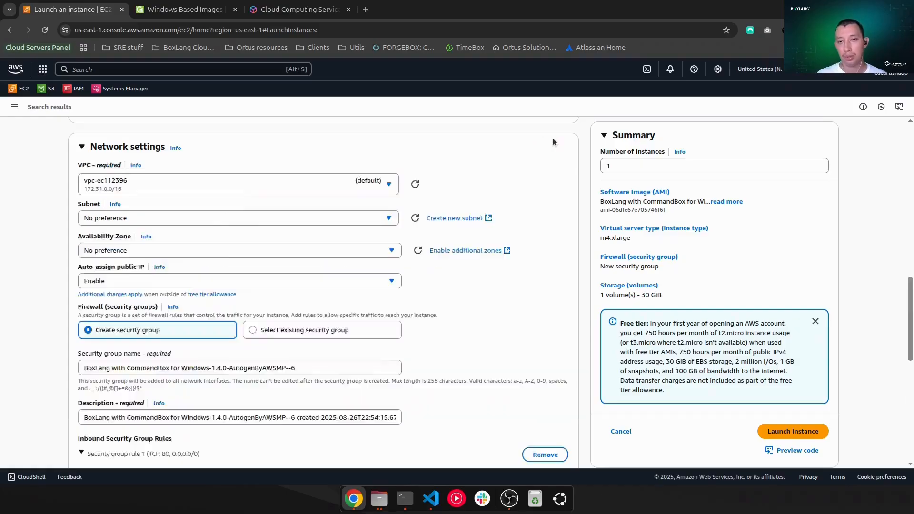
scroll(174, 310, "down", 5)
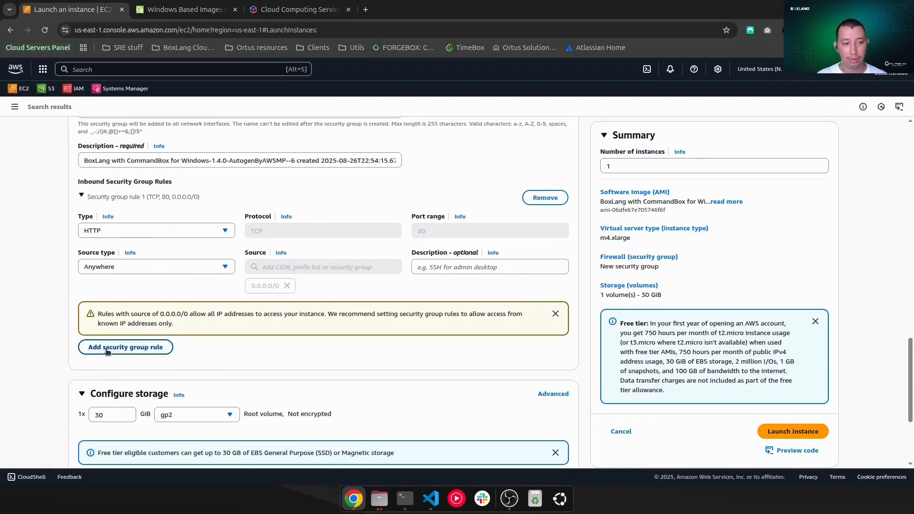
left_click(107, 352)
left_click(109, 344)
scroll(110, 291, "down", 5)
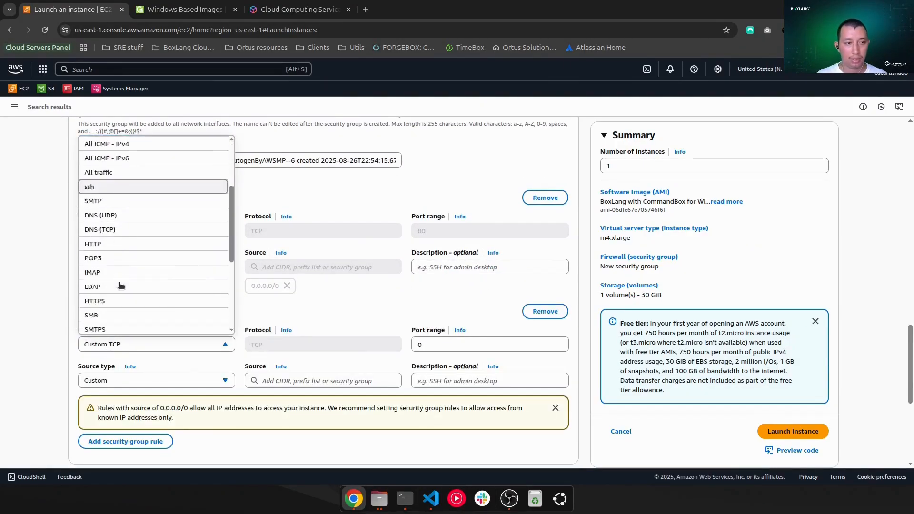
scroll(109, 286, "down", 2)
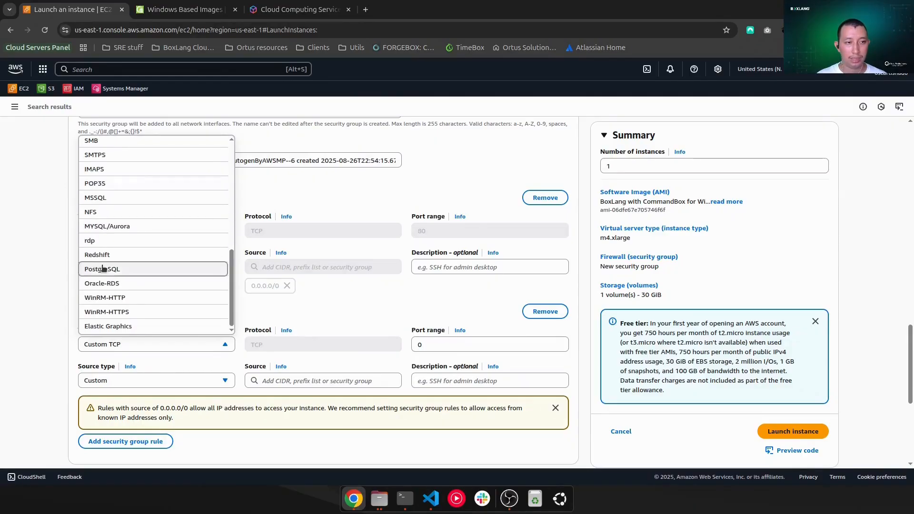
left_click(104, 238)
left_click(133, 384)
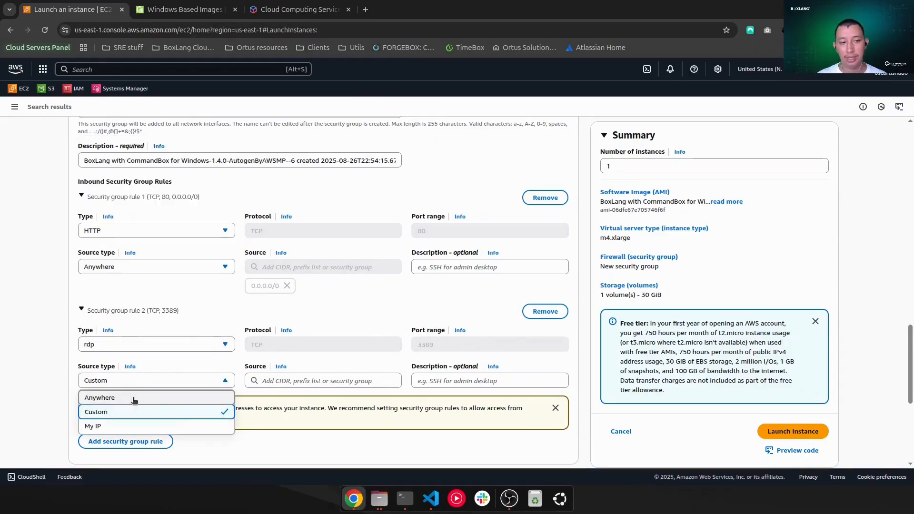
left_click(134, 399)
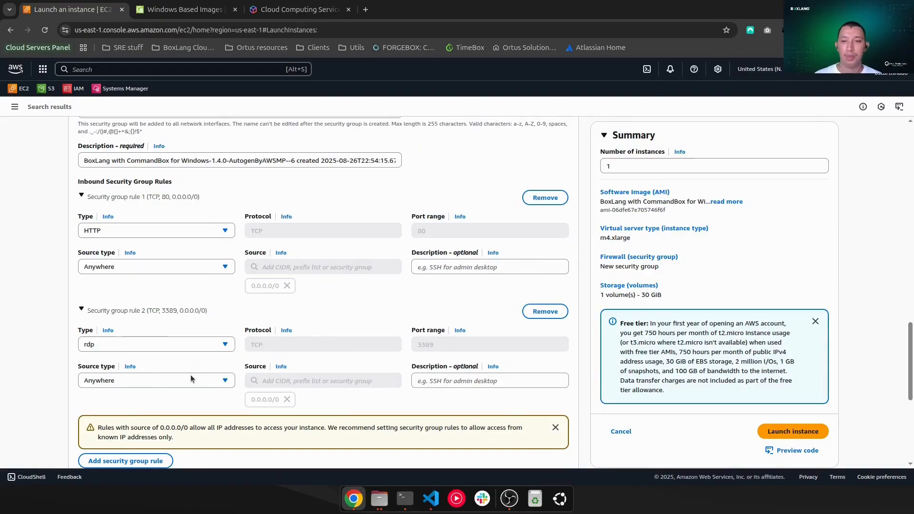
Set the size of the instance's gp2 root volume to 120 GiB
left_click(82, 384)
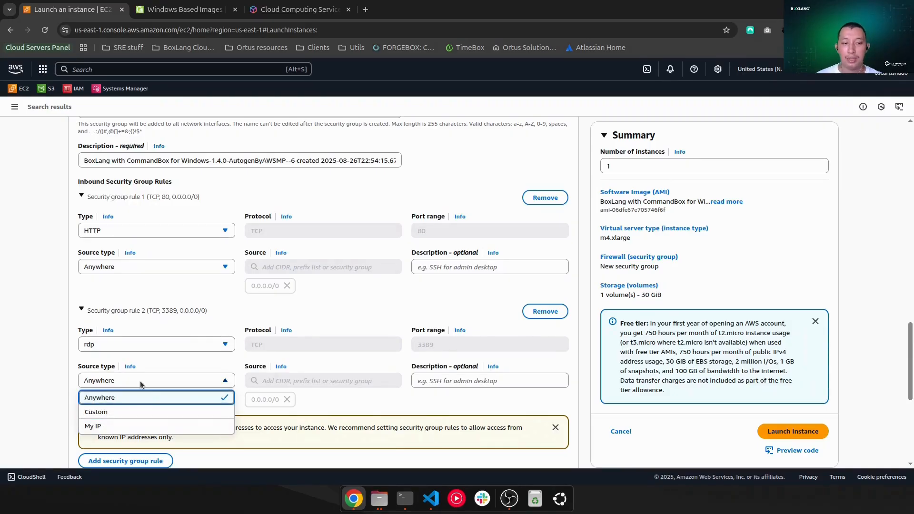
left_click(75, 375)
scroll(150, 249, "down", 6)
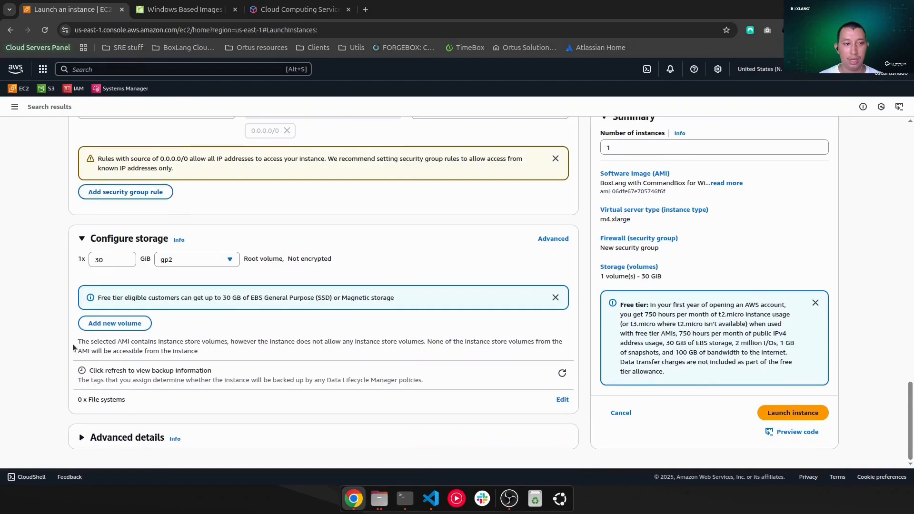
double_click(101, 263)
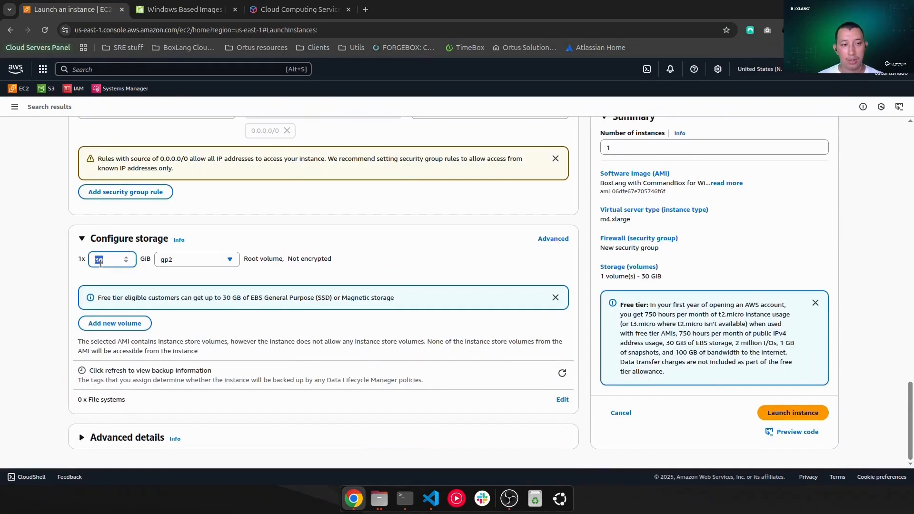
type("120")
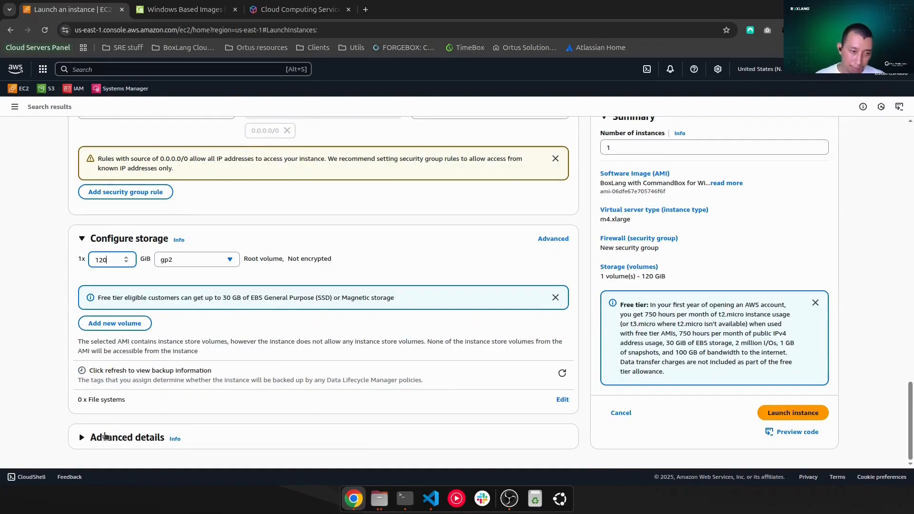
Fill the User data field in the advanced details with the whole PowerShell script copied from user-data.txt in VS Code
left_click(120, 446)
scroll(147, 386, "down", 20)
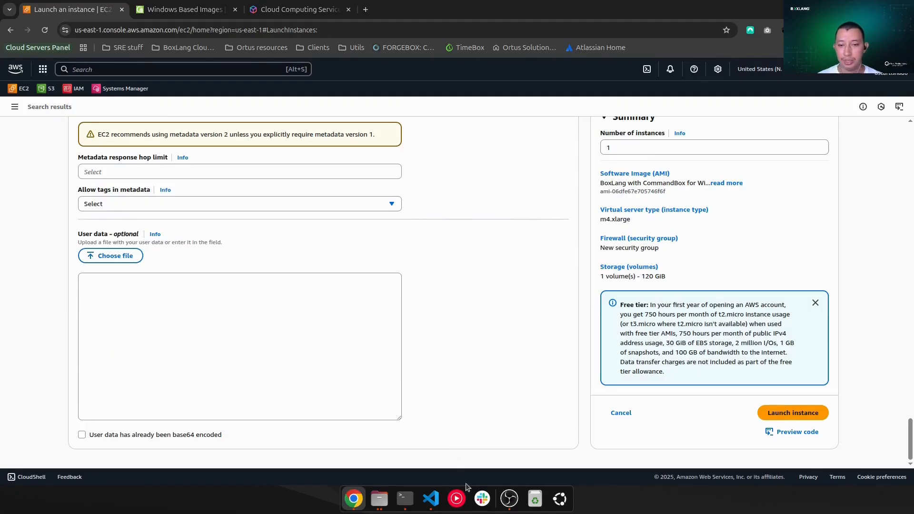
left_click(430, 498)
left_click(179, 137)
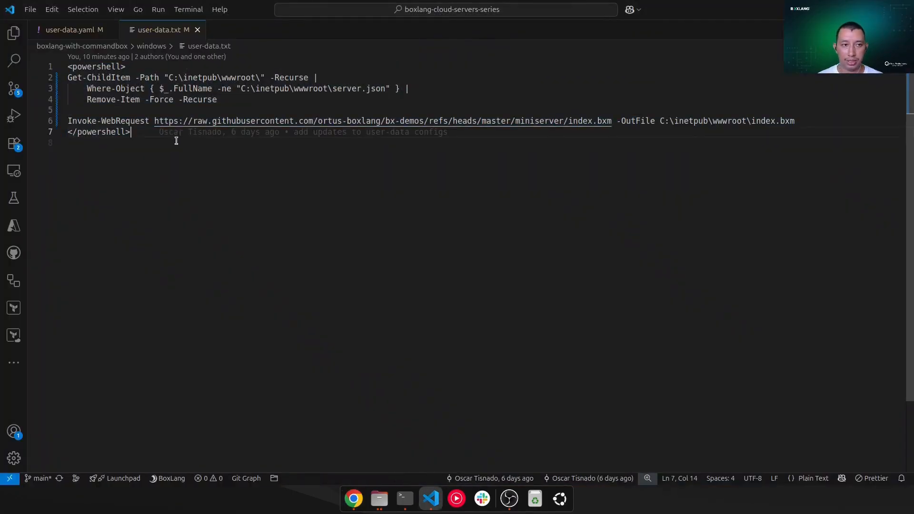
key("ctrl+a")
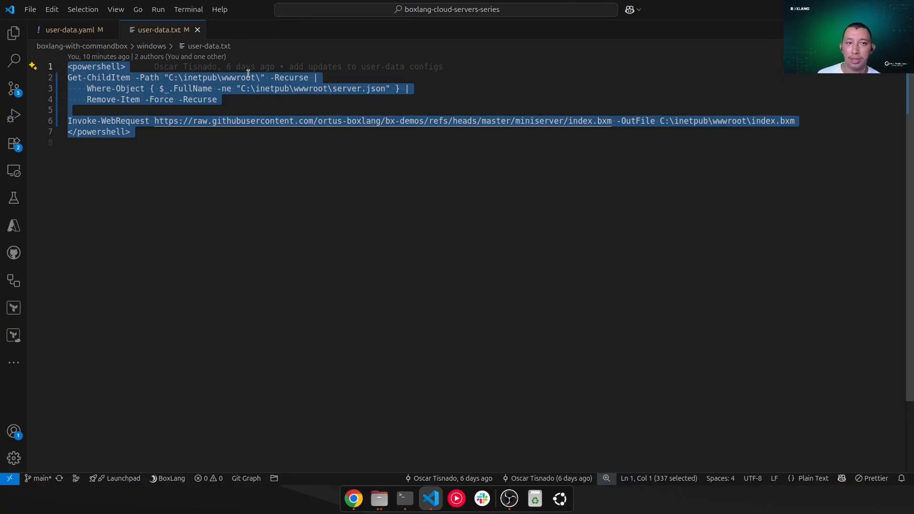
left_click(228, 100)
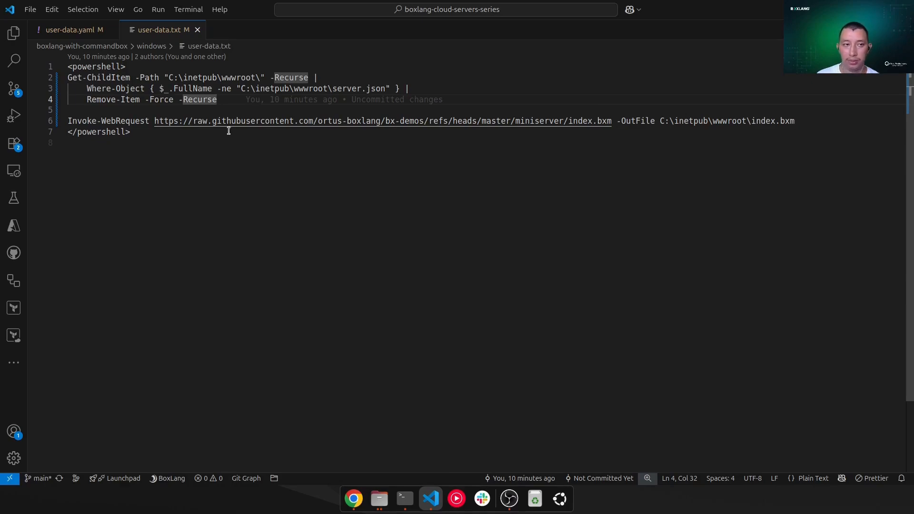
left_click_drag(156, 132, 67, 59)
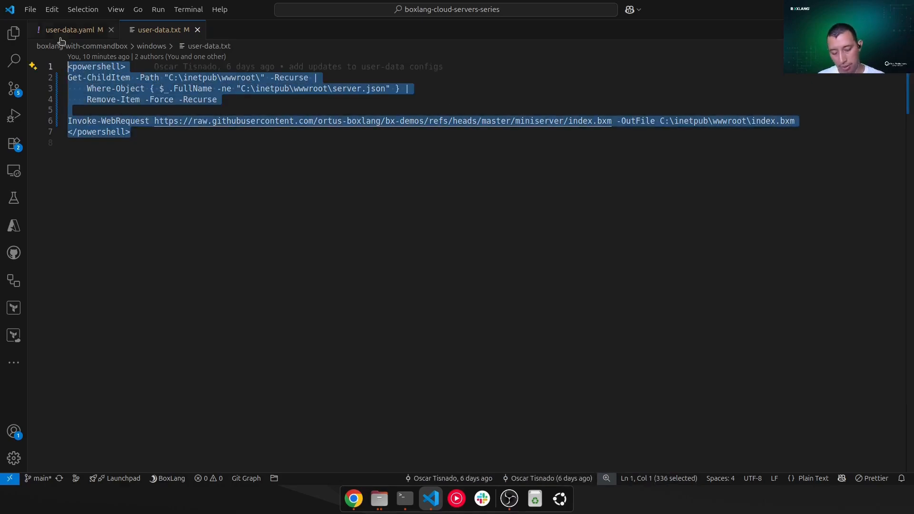
left_click(353, 499)
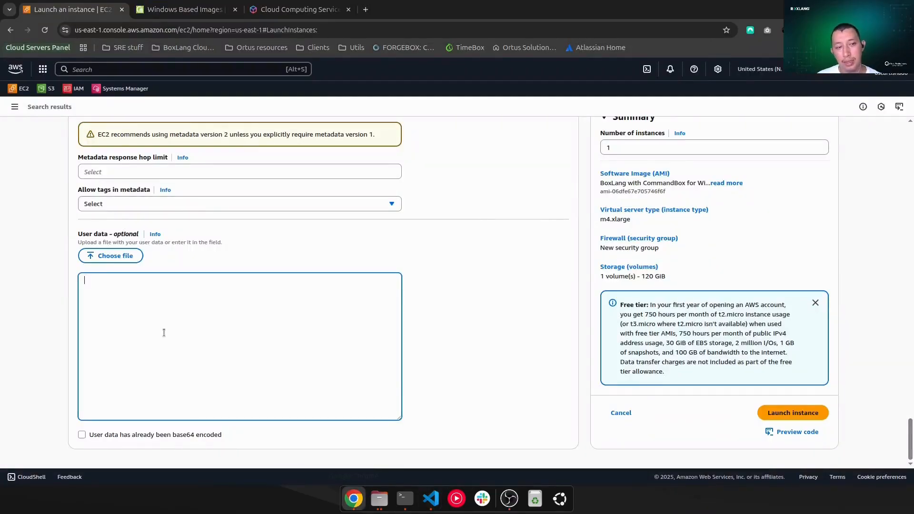
type("<powershell> Get-ChildItem -Path \"C:\\inetpub\\wwwroot\\\" -Recurse |     Where-Object { $_.FullName -ne \"C:\\inetpub\\wwwroot\\server.json\" } |     Remove-Item -Force -Recurse  Invoke-WebRequest https://raw.githubusercontent.com/ortus-boxlang/bx-demos/refs/heads/master/miniserver/index.bxm -OutFile C:\\inetpub\\wwwroot\\index.bxm </powershell>")
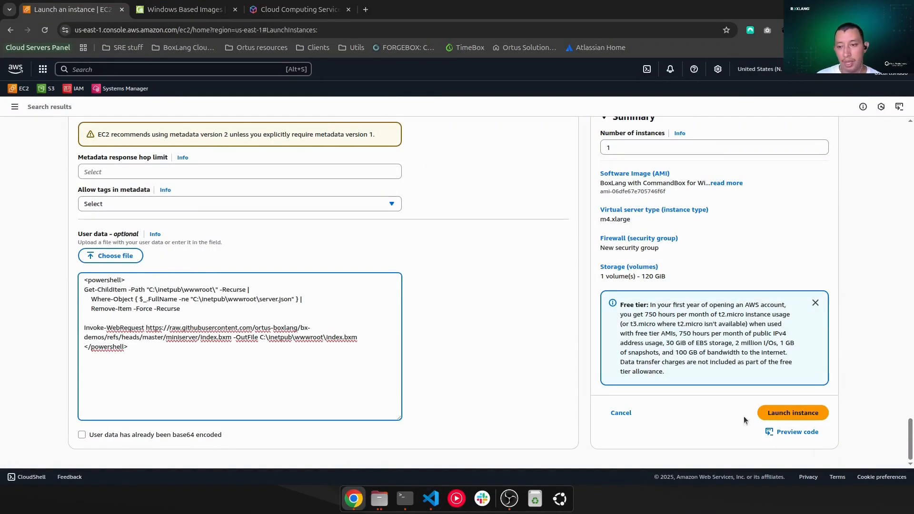
Launch the instance, and refresh the EC2 instances list filtered to the Running state
left_click(788, 414)
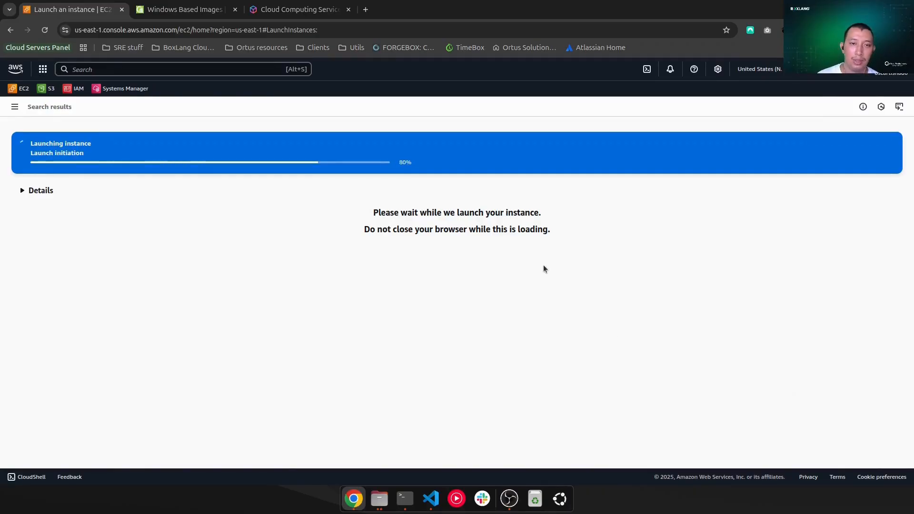
left_click(14, 107)
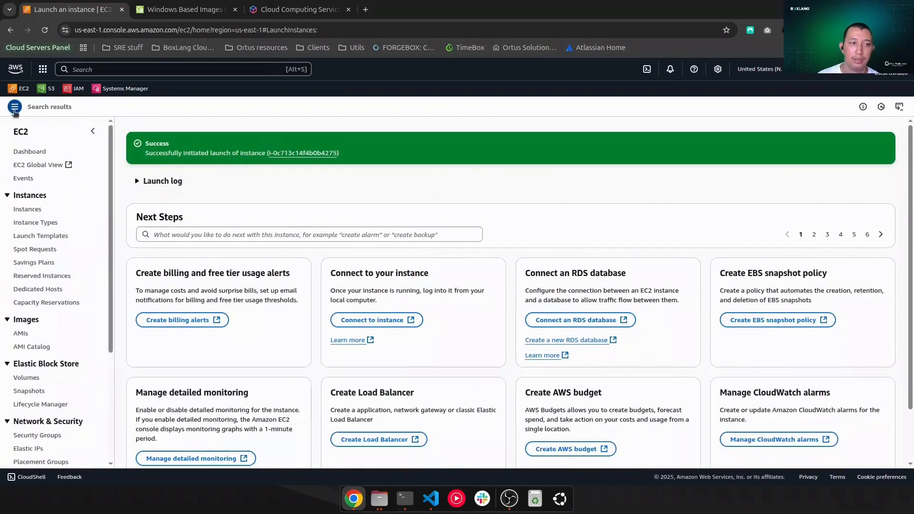
left_click(29, 209)
left_click(460, 147)
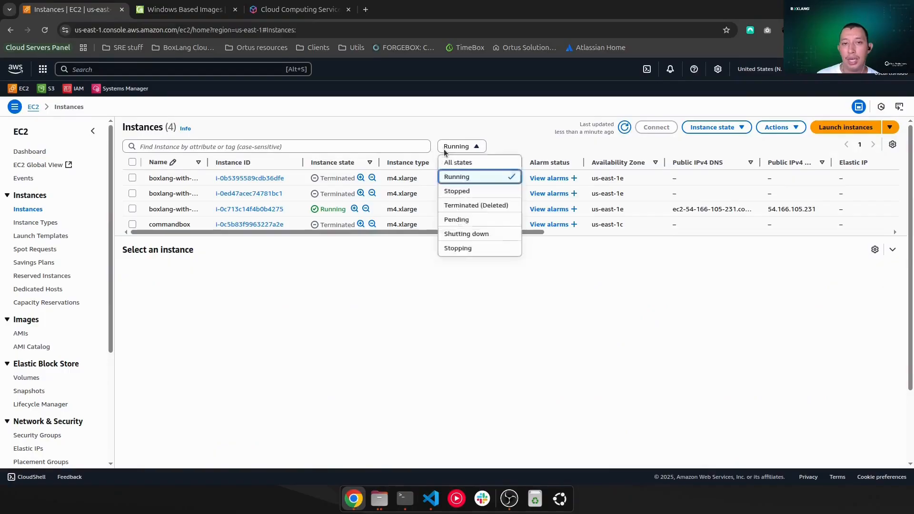
left_click(458, 176)
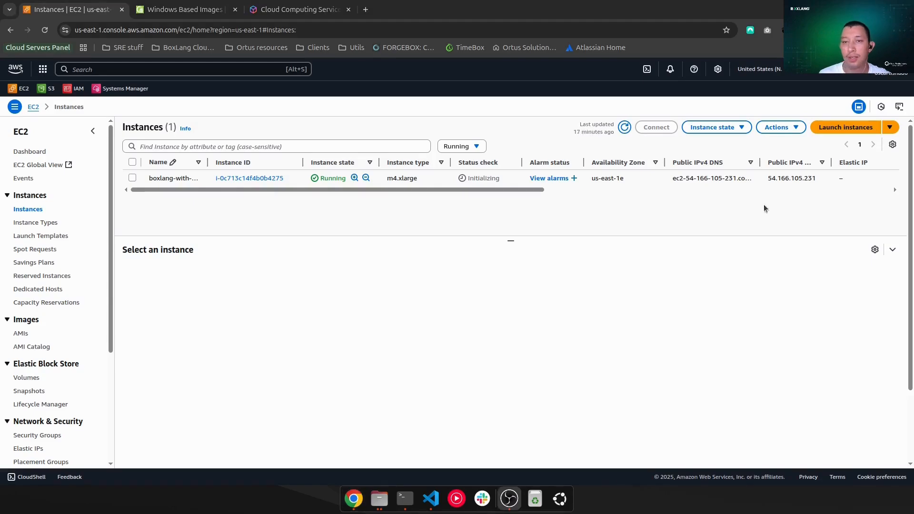
left_click(625, 127)
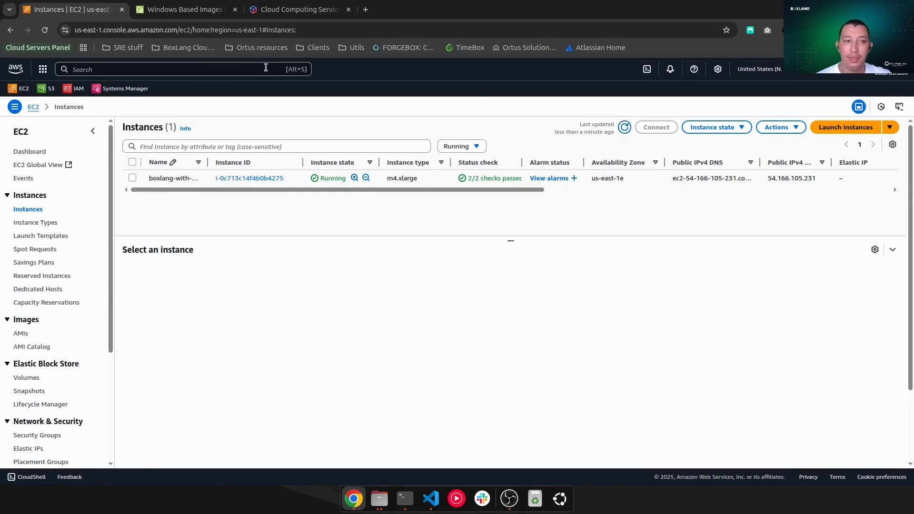
Open the RDP client connection options for the running boxlang-with-commandbox instance and download its remote desktop file
left_click(169, 177)
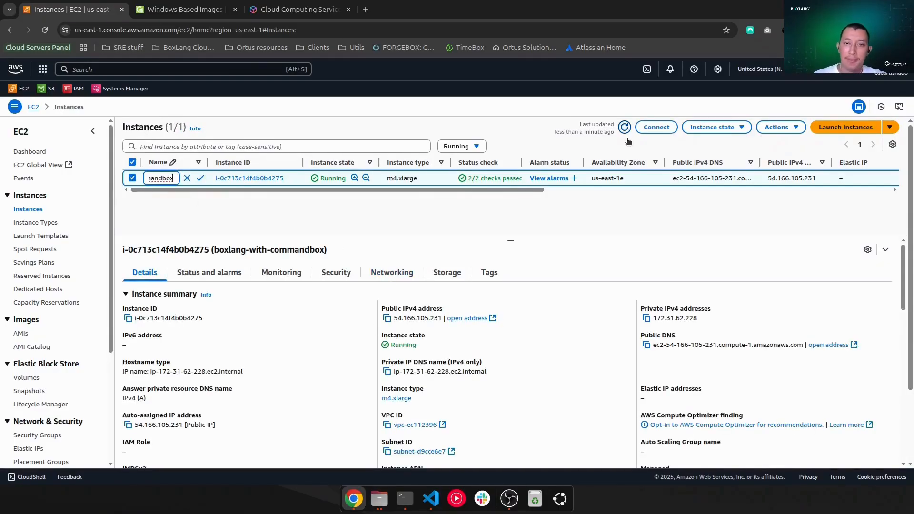
left_click(656, 127)
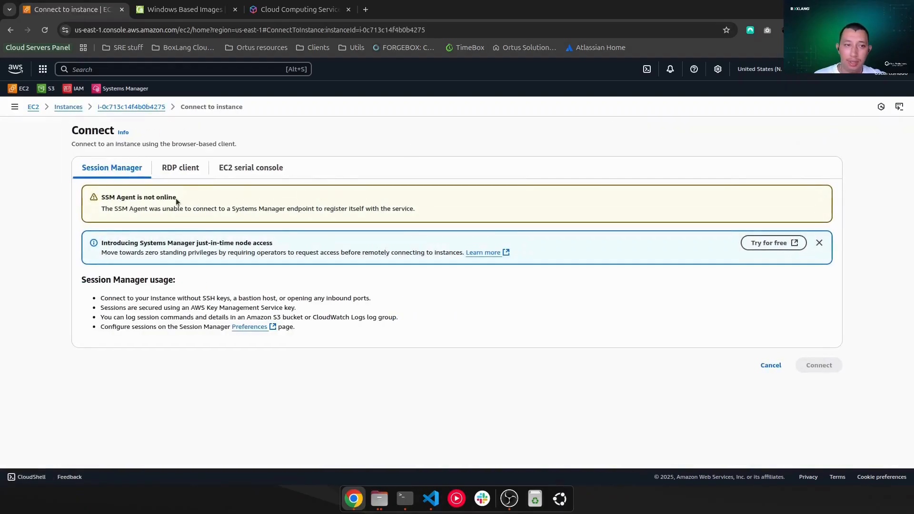
left_click(180, 173)
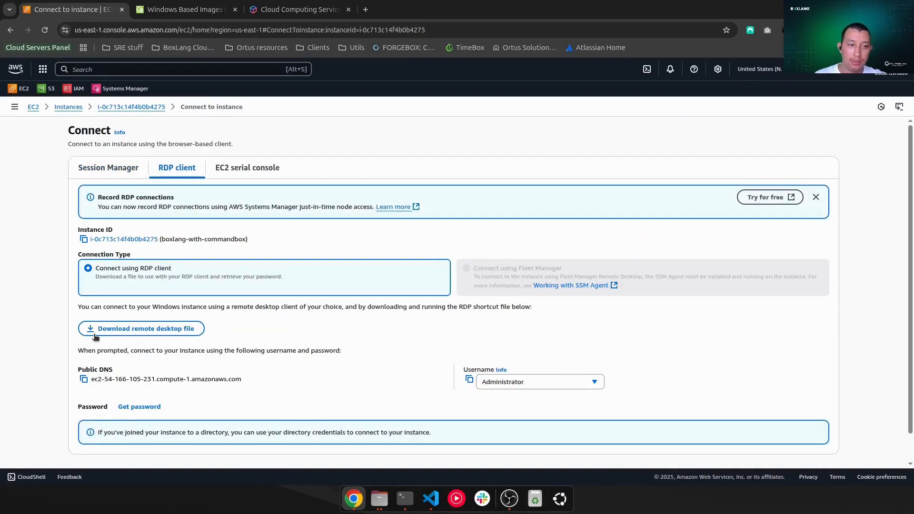
left_click(132, 332)
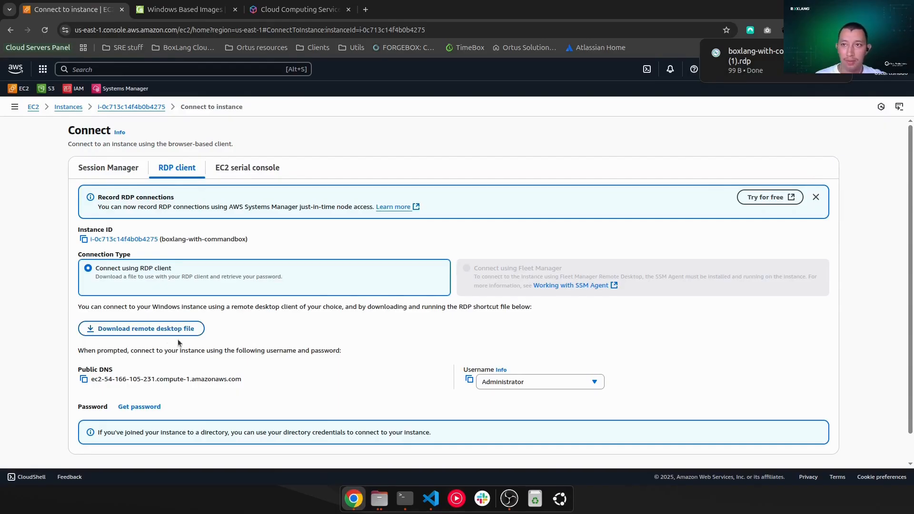
Decrypt the instance's Windows administrator password by uploading the id_rsa private key file from the .ssh folder
left_click(136, 407)
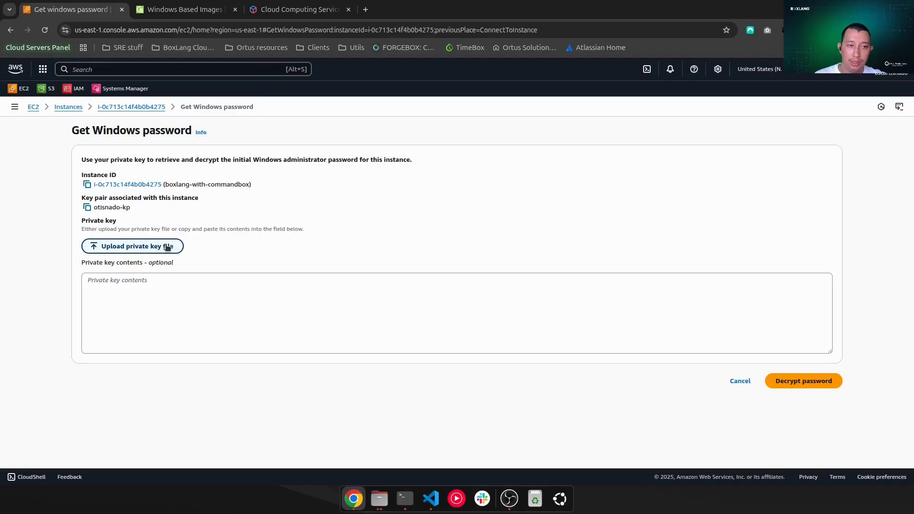
left_click(168, 248)
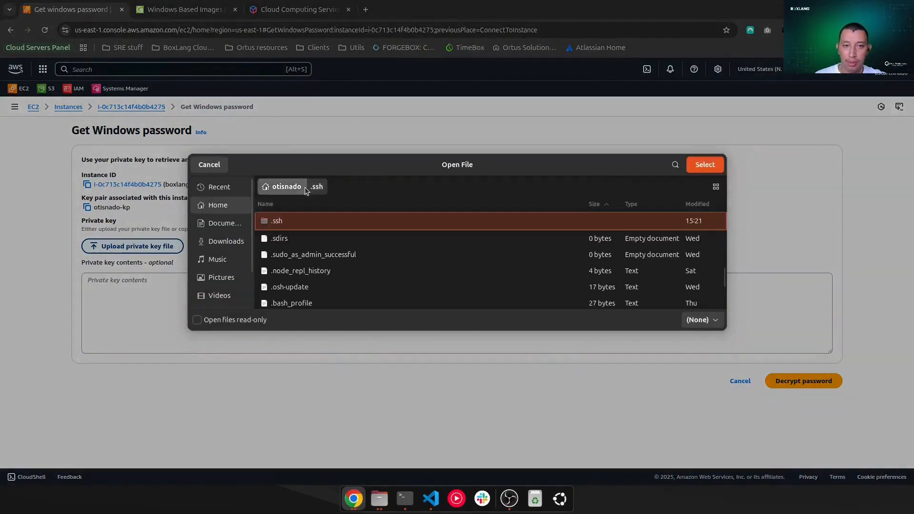
double_click(303, 222)
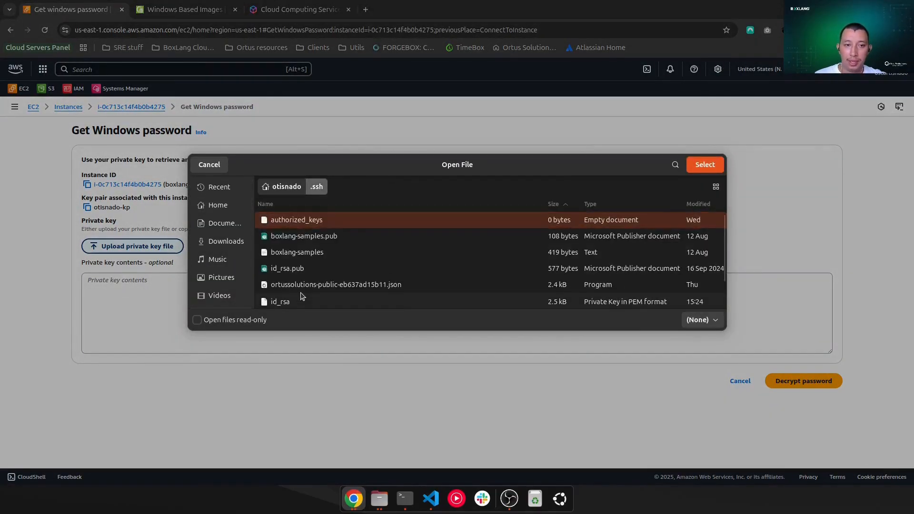
double_click(409, 302)
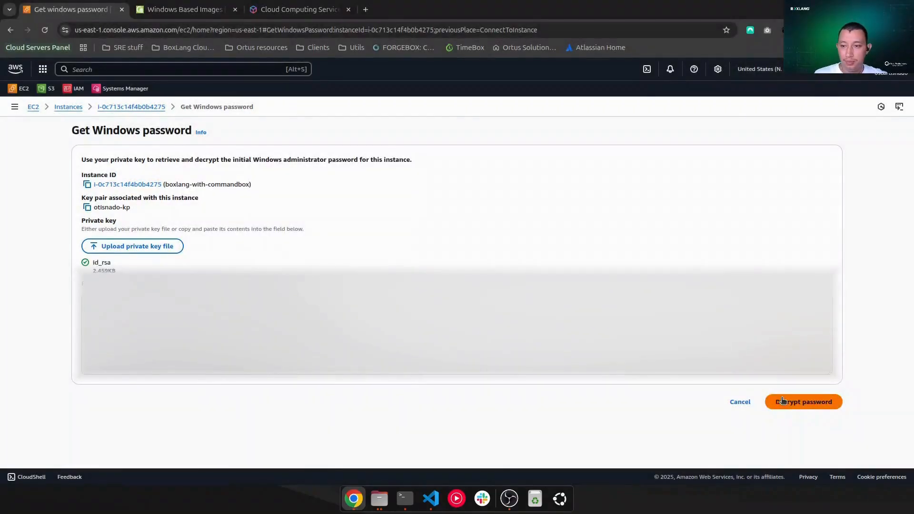
left_click(769, 401)
scroll(459, 335, "down", 1)
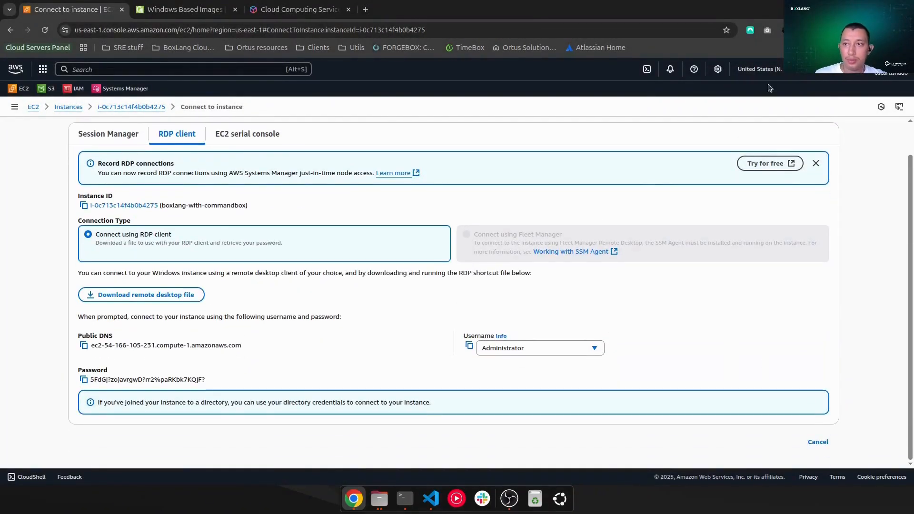
Open the newest downloaded remote desktop file in a maximized remote desktop client window and copy the decrypted Administrator password
left_click(141, 295)
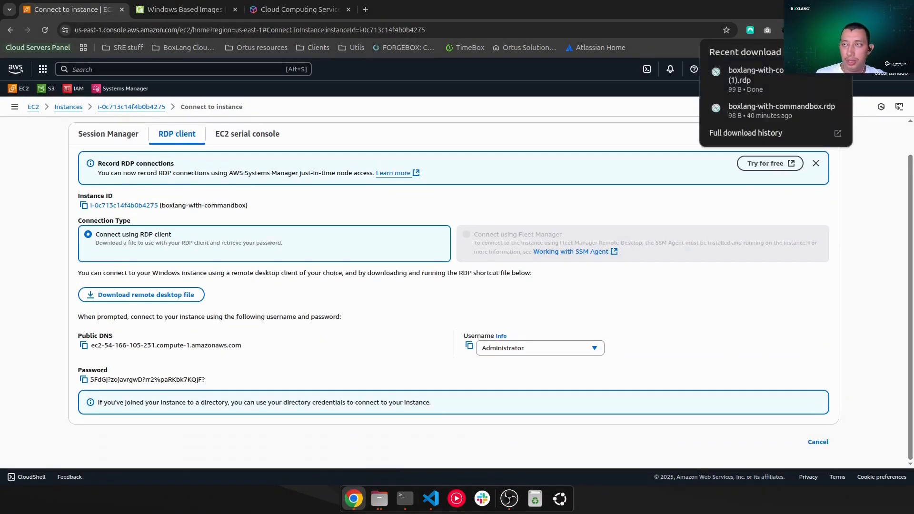
left_click(757, 76)
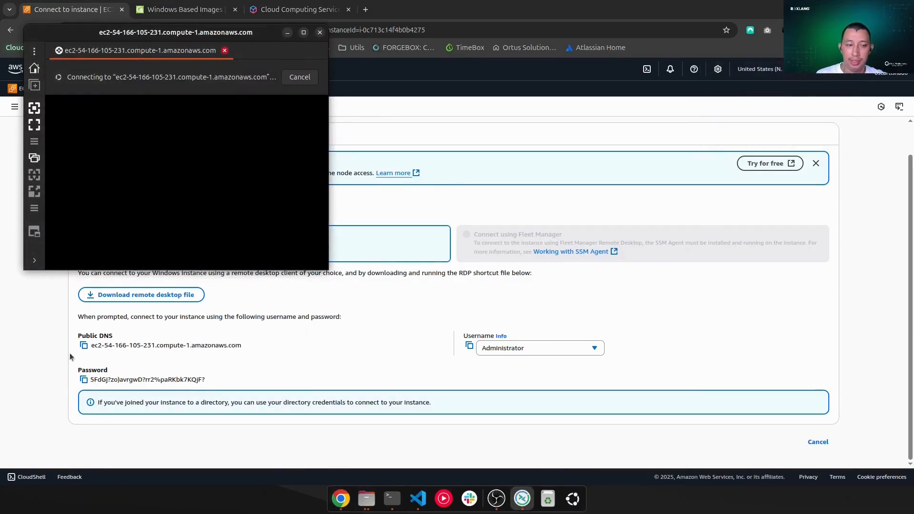
left_click(83, 380)
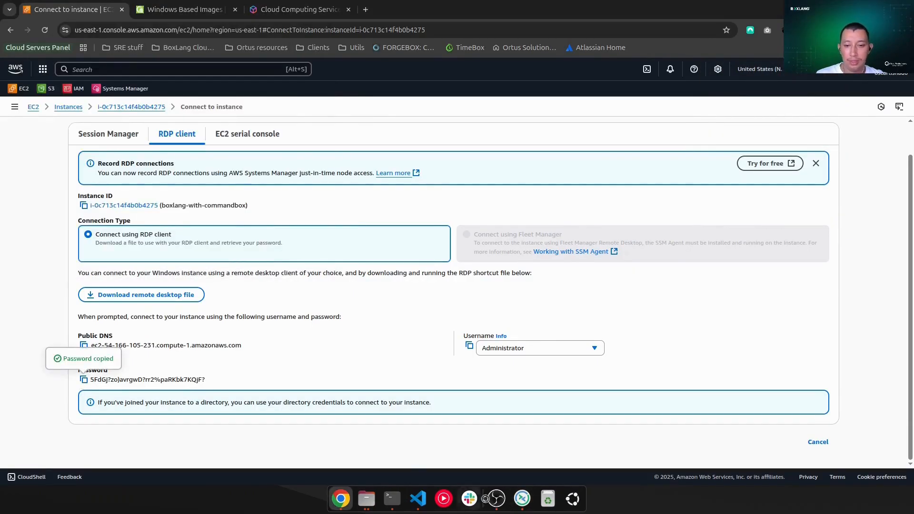
left_click(522, 498)
double_click(251, 33)
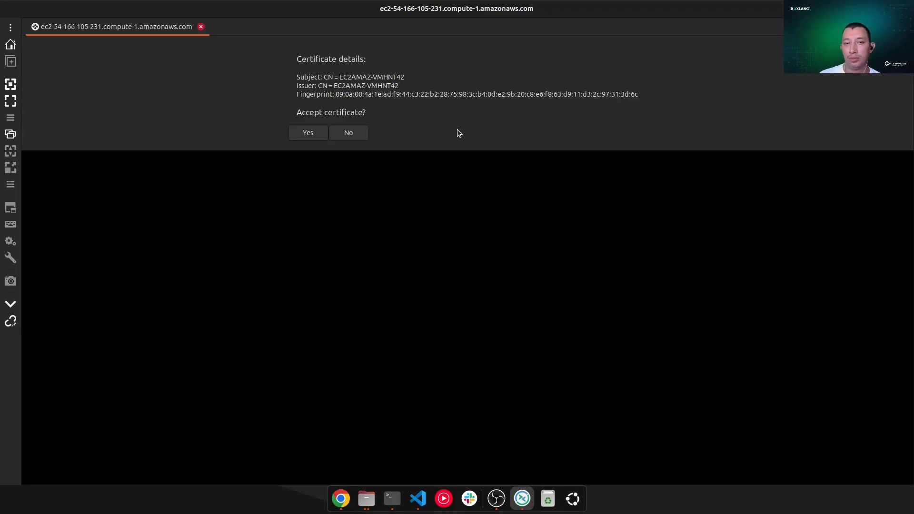
Accept the certificate, sign in as Administrator with the copied account password, and fit the remote desktop's resolution to the window
left_click(314, 134)
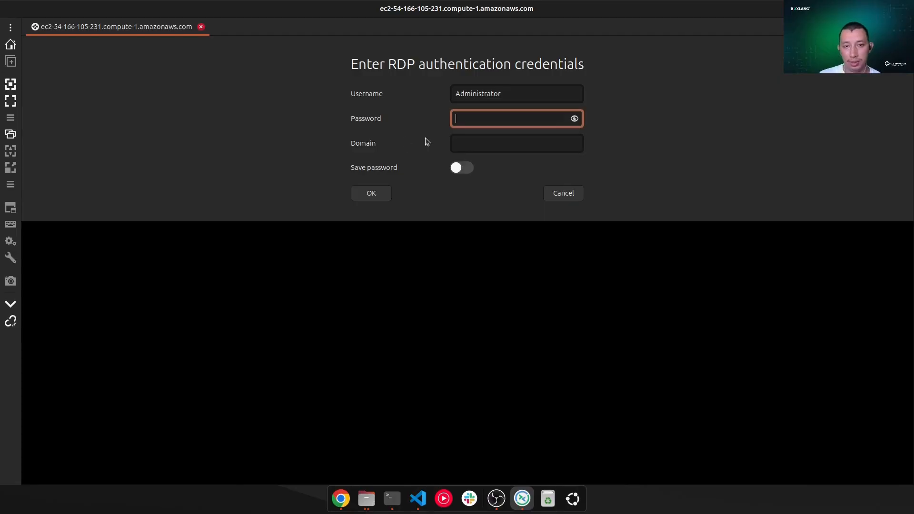
key("ctrl+v")
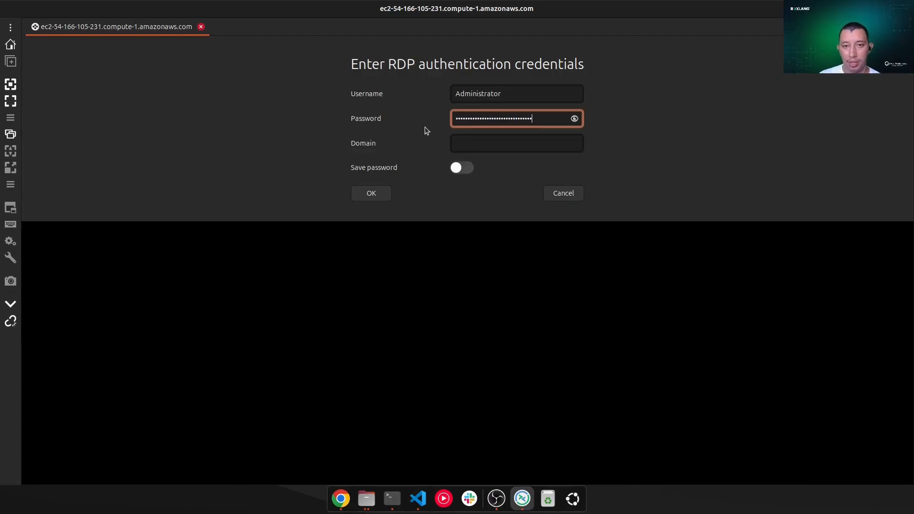
left_click(387, 191)
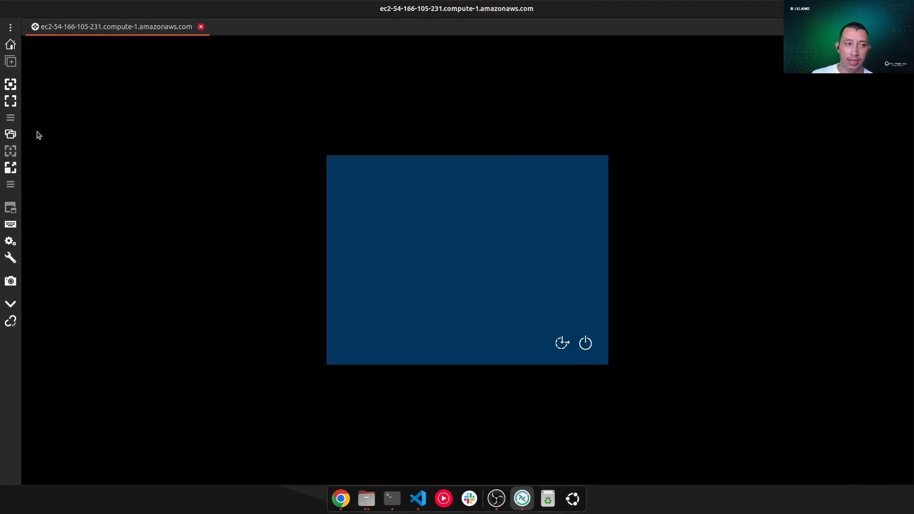
left_click(12, 151)
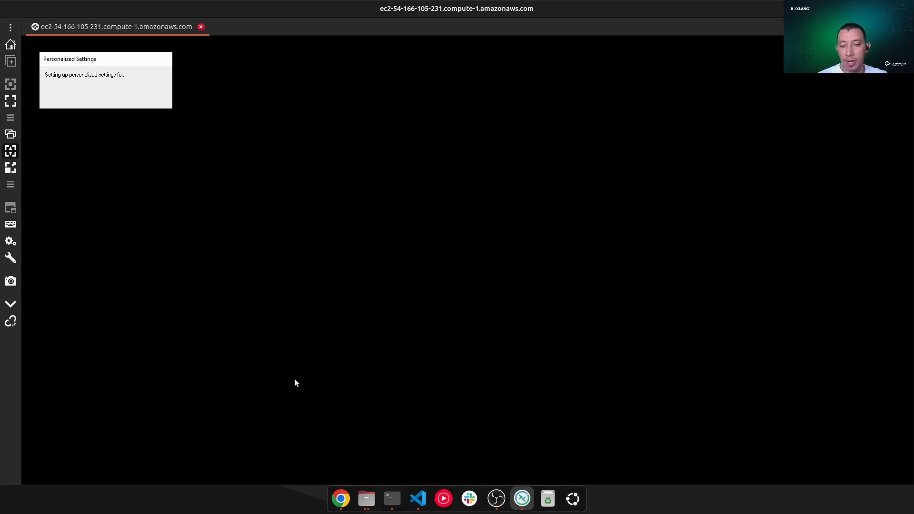
In the browser's EC2 console, return to the instances list, filter it to Running, and copy the boxlang-with-commandbox instance's public IPv4 address
left_click(341, 499)
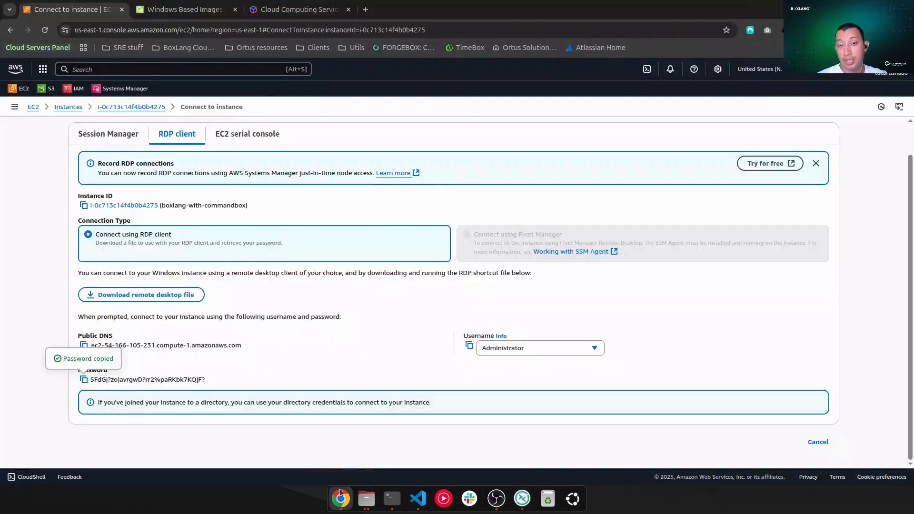
left_click(817, 441)
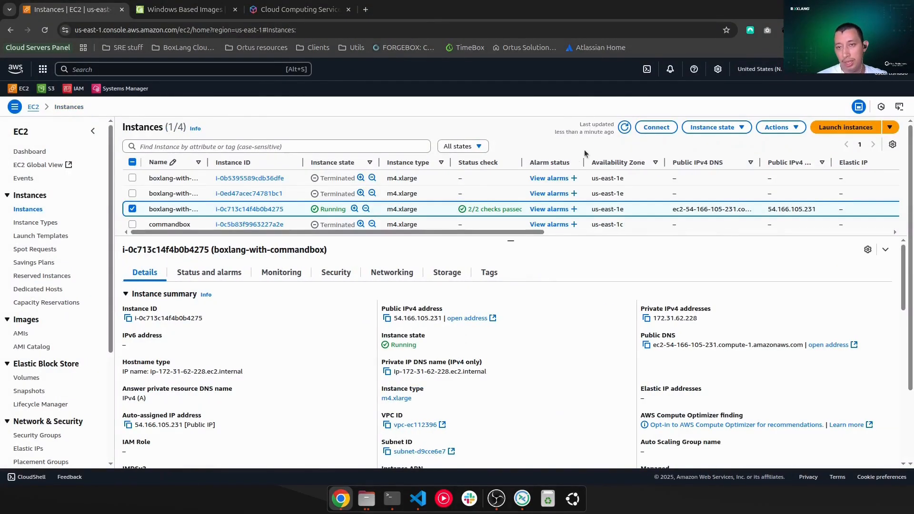
left_click(479, 147)
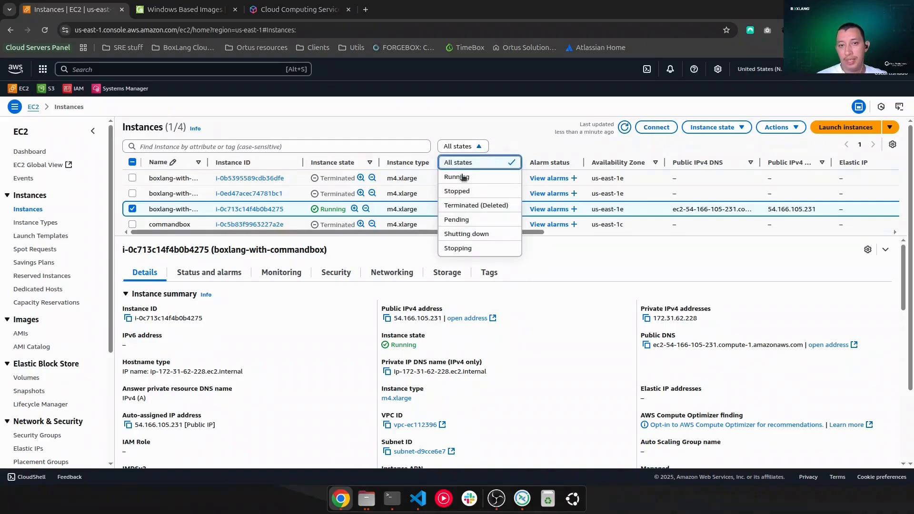
left_click(462, 178)
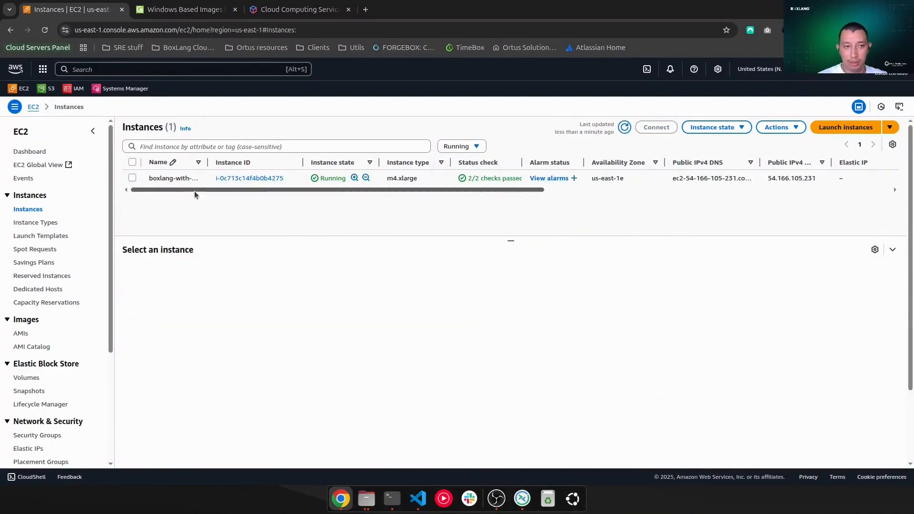
left_click(173, 179)
left_click(388, 318)
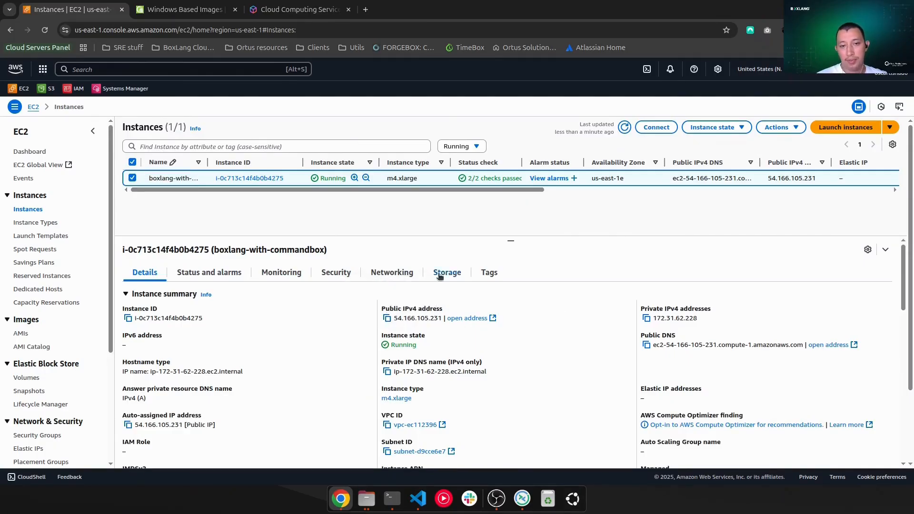
left_click(365, 10)
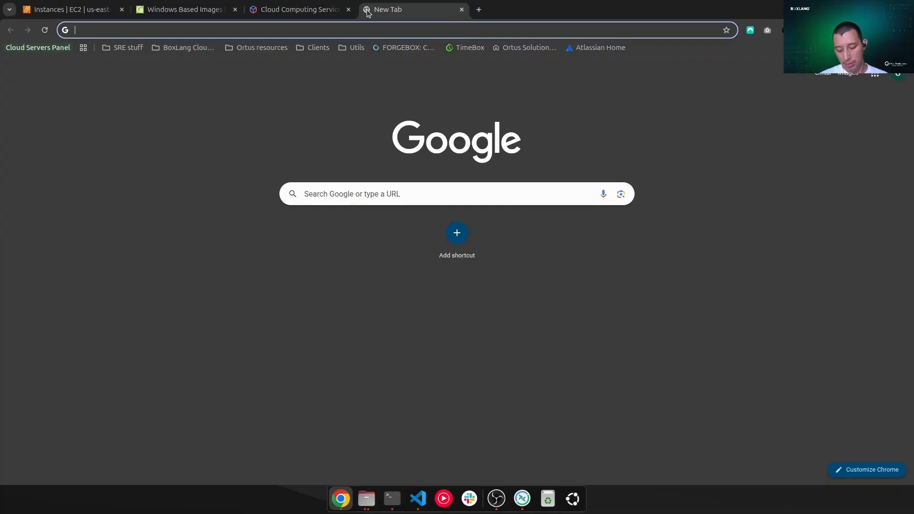
type("http://")
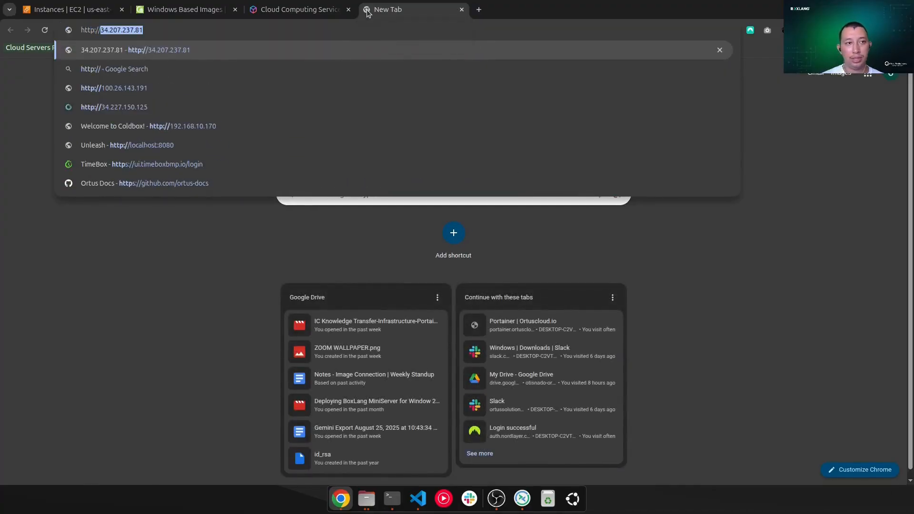
key("ctrl+v")
key("Return")
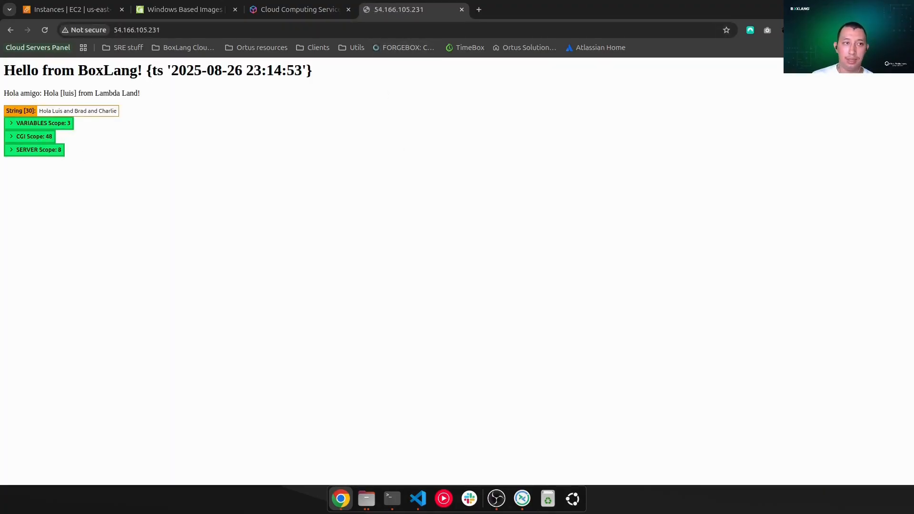
left_click_drag(25, 73, 203, 72)
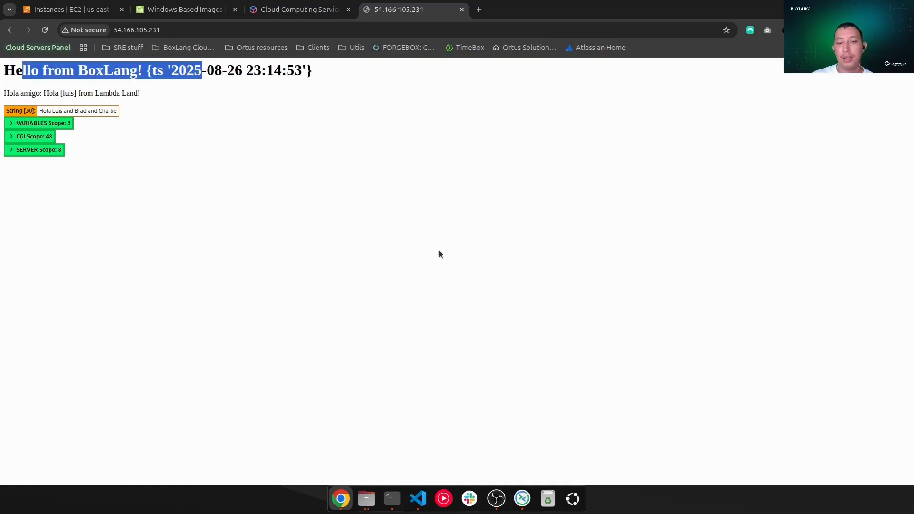
Switch to the remote desktop session and browse to C:\inetpub\wwwroot in File Explorer to inspect the deployed site files
left_click(522, 498)
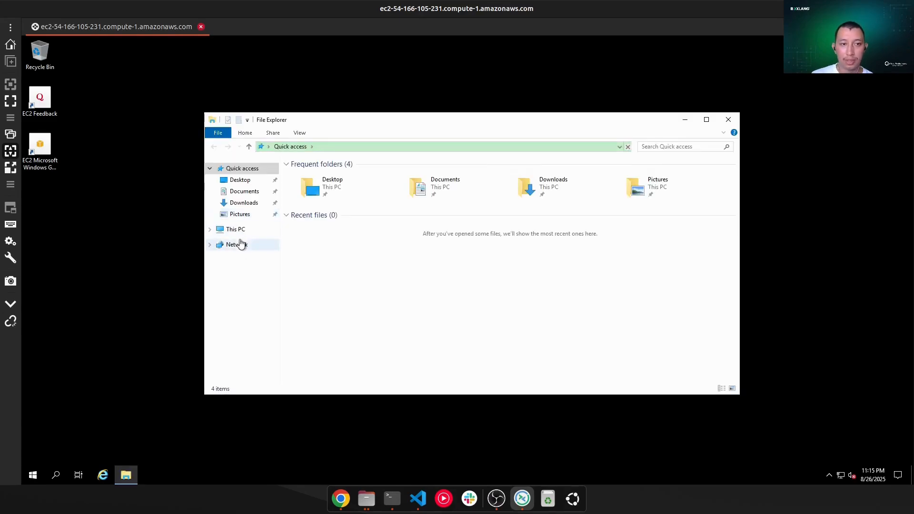
left_click(235, 230)
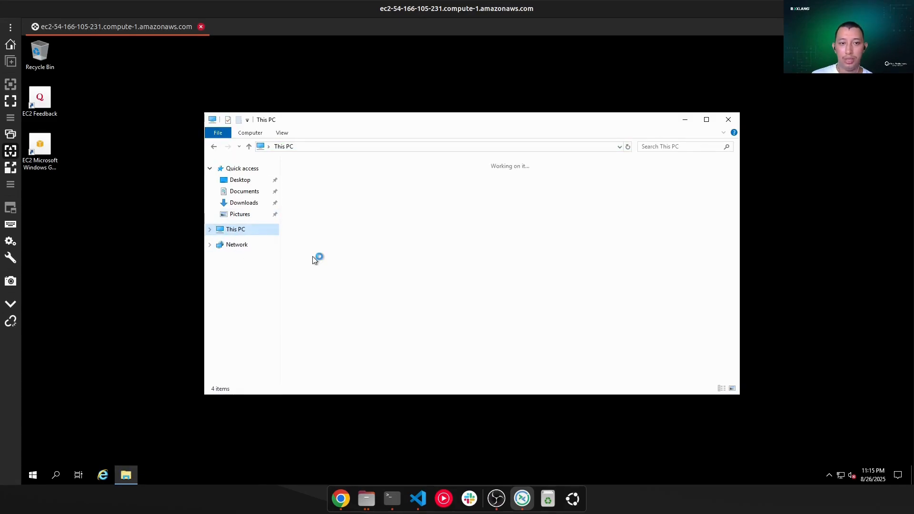
left_click(339, 285)
double_click(338, 284)
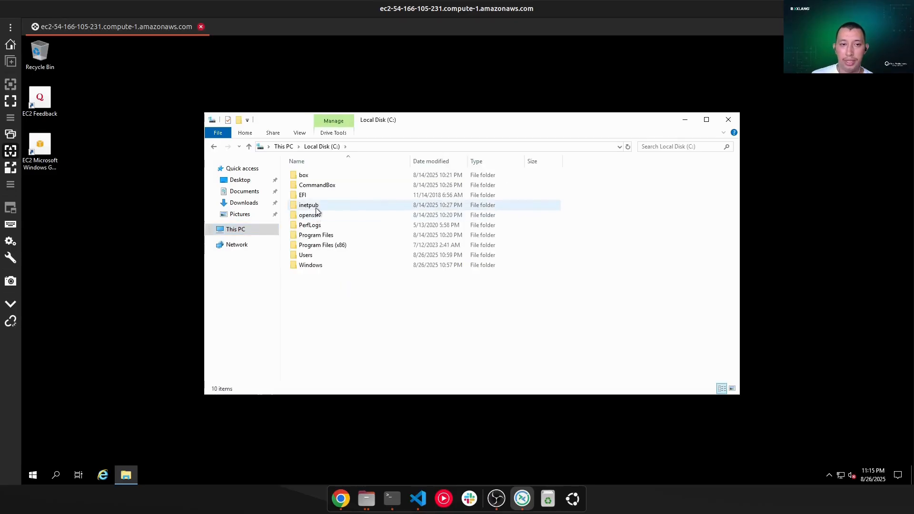
double_click(316, 208)
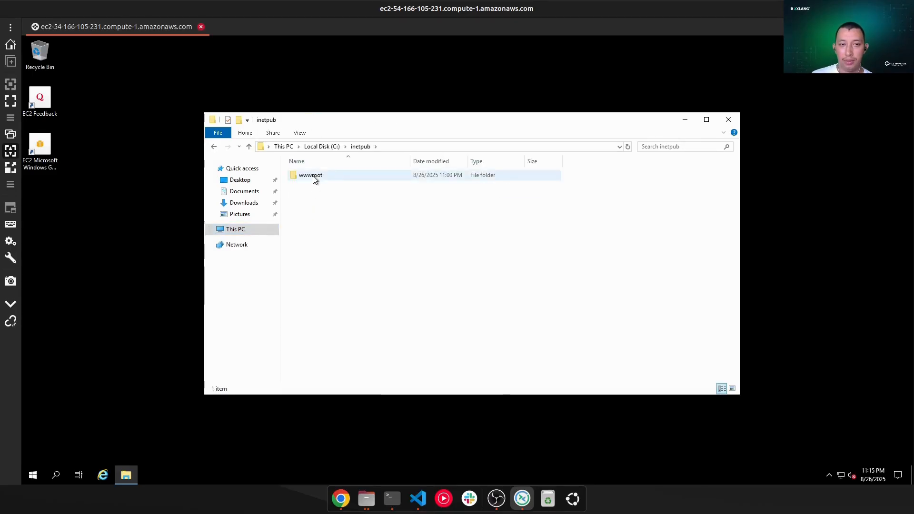
double_click(315, 181)
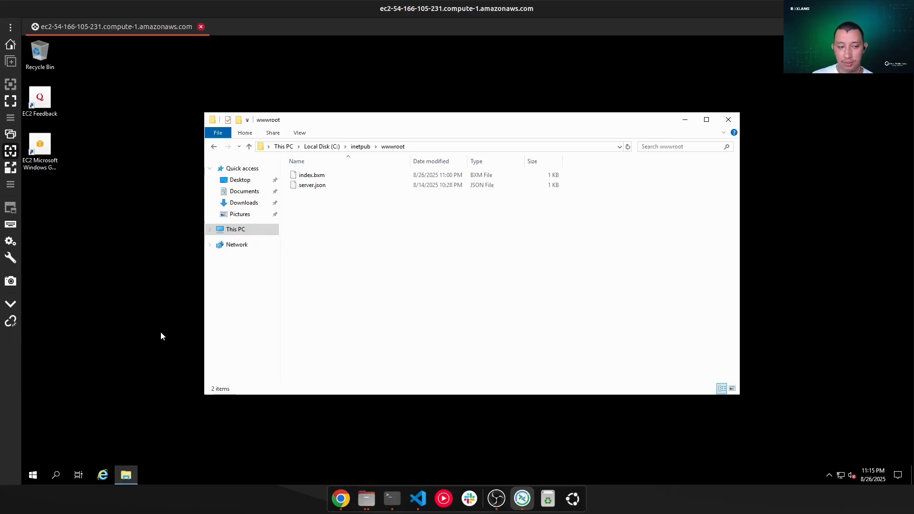
Open Windows PowerShell on the remote server, widen its window, and start the CommandBox shell with the box command
left_click(33, 475)
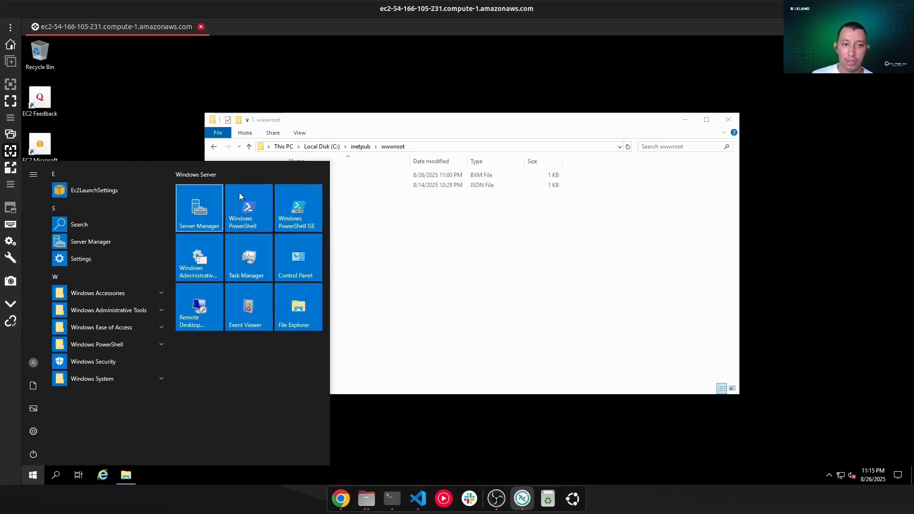
left_click(240, 197)
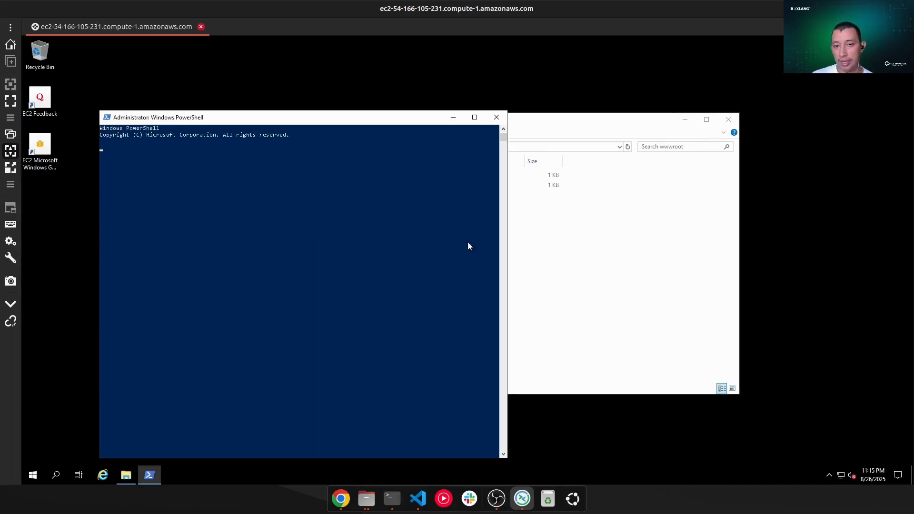
left_click_drag(508, 242, 739, 251)
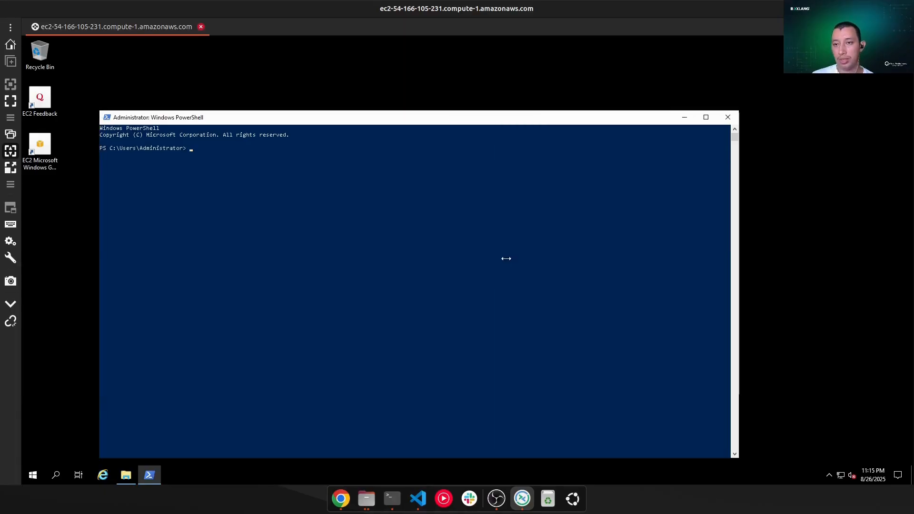
left_click(414, 262)
type("bo")
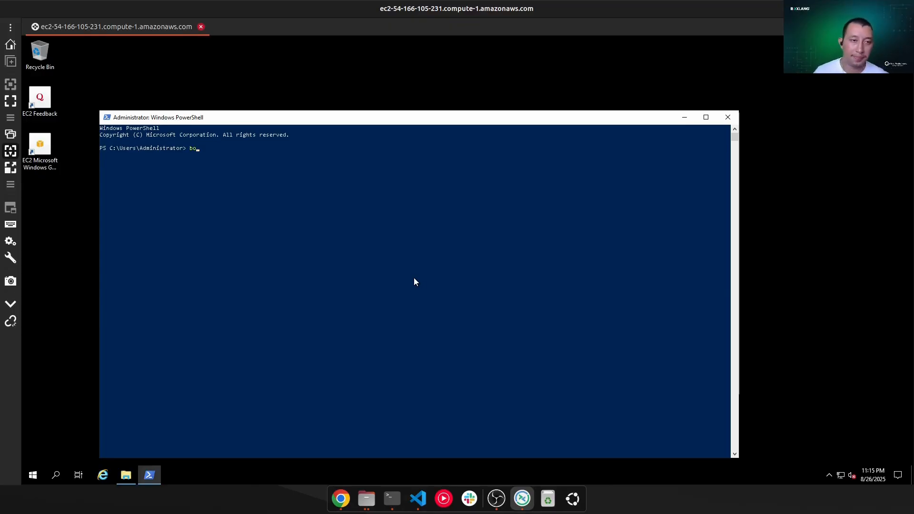
type("x")
key("Return")
left_click(401, 267)
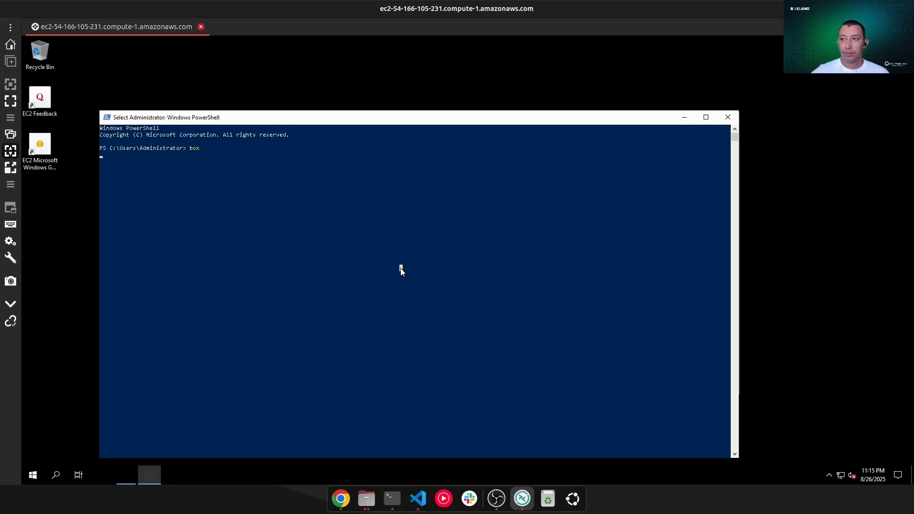
key("Return")
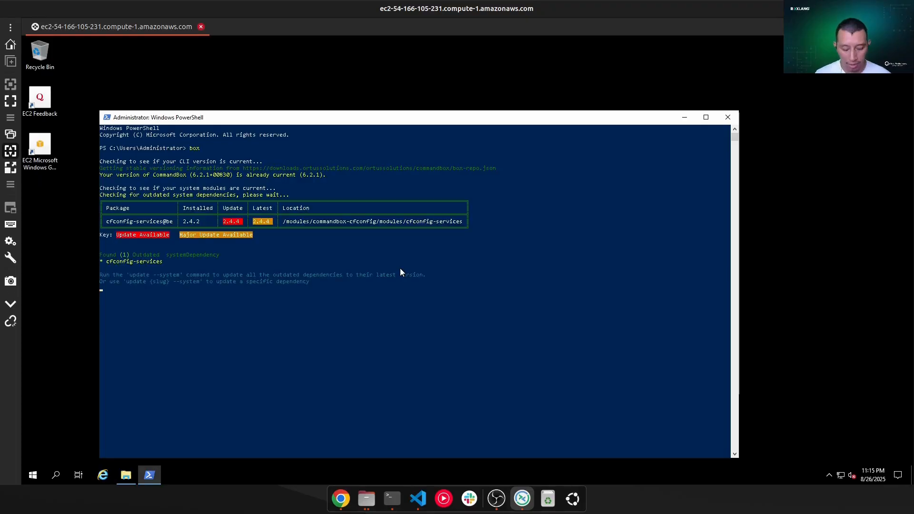
Run server list in CommandBox to check the status of the configured servers
type("server lis")
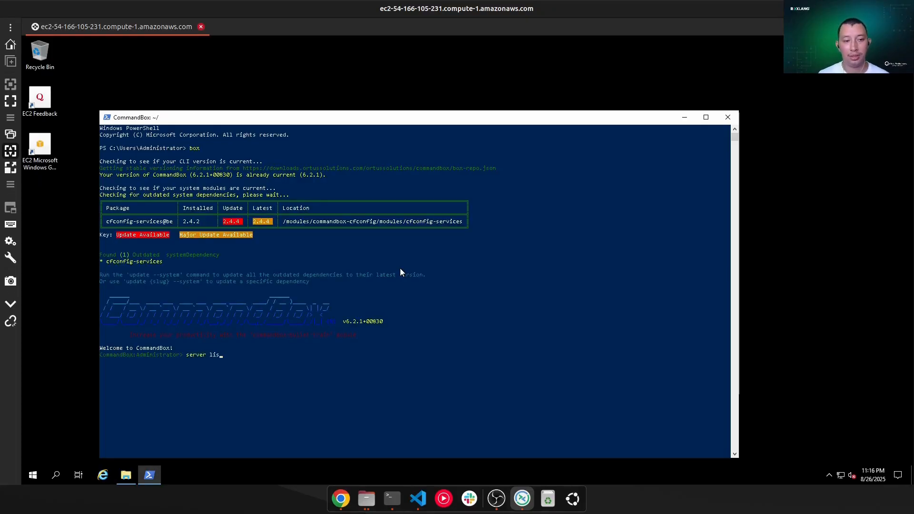
type("t")
key("Return")
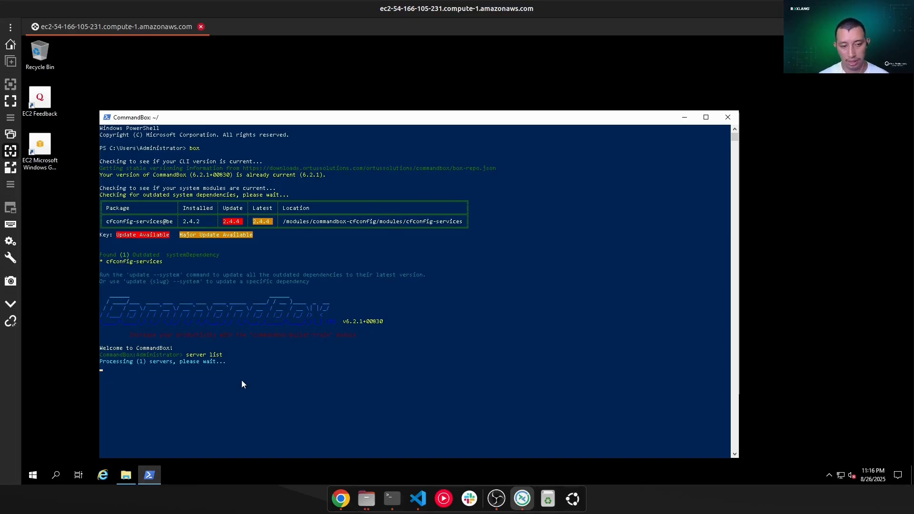
Display the ColdBoxApp log with server log, look through its error entries, and clear the console
type("s")
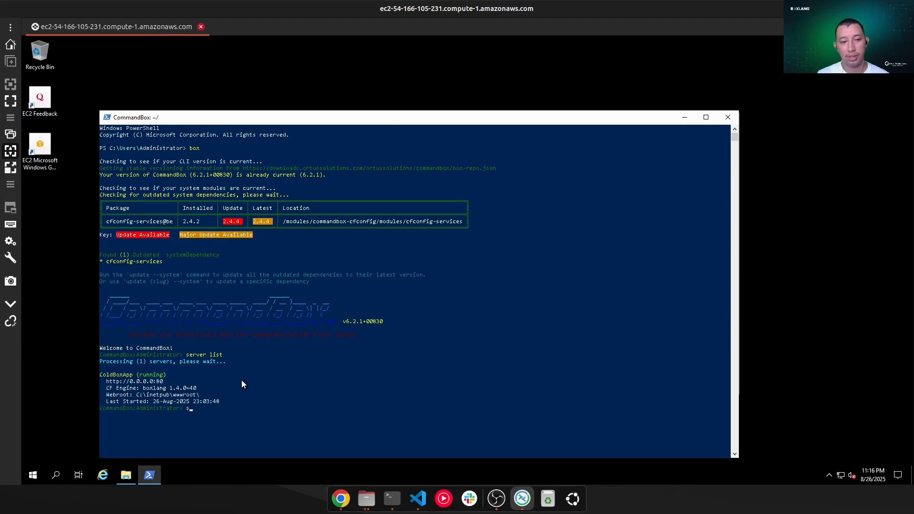
type("erver log C")
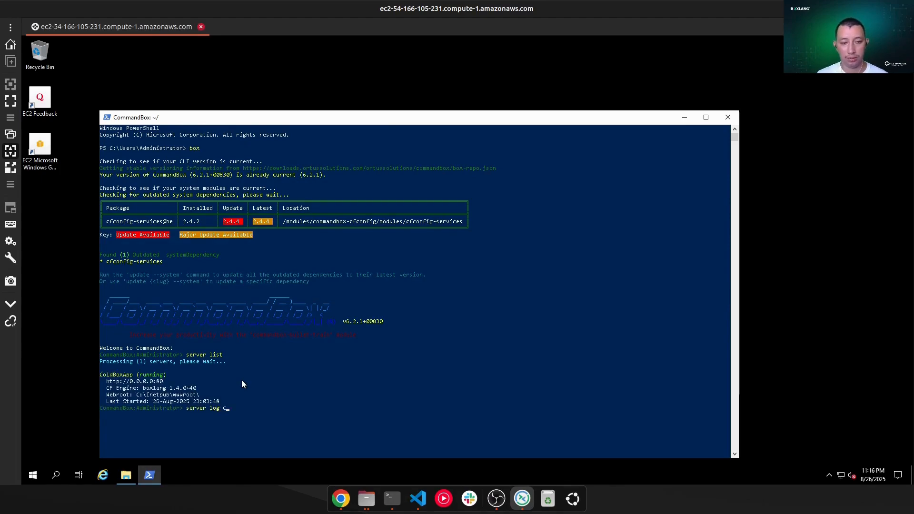
key("Tab")
key("Return")
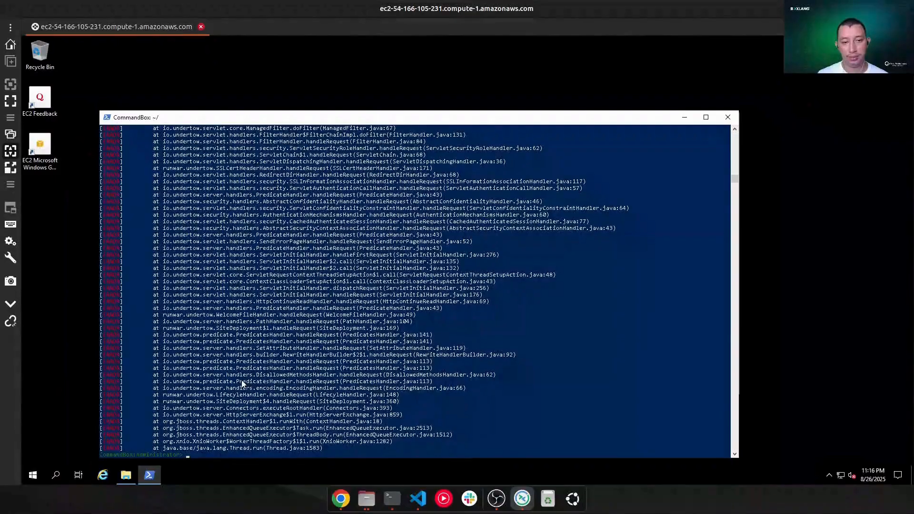
scroll(225, 347, "up", 10)
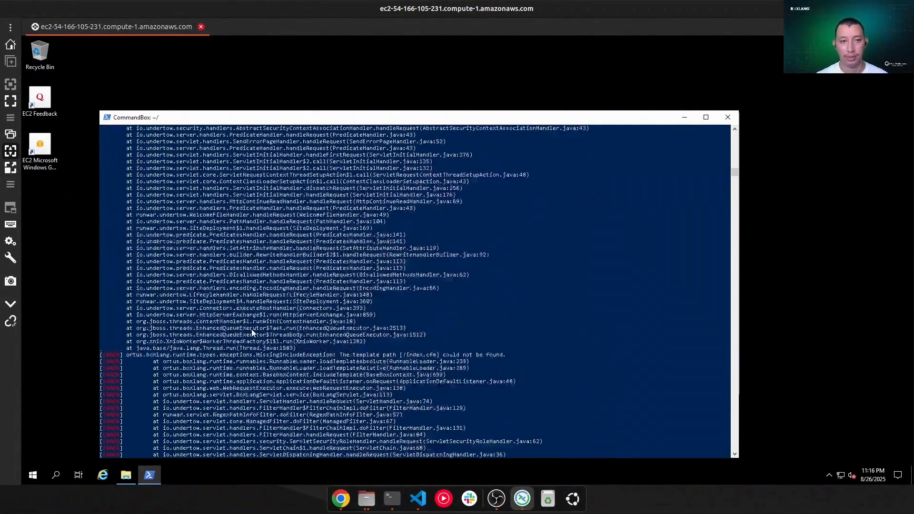
scroll(253, 329, "up", 5)
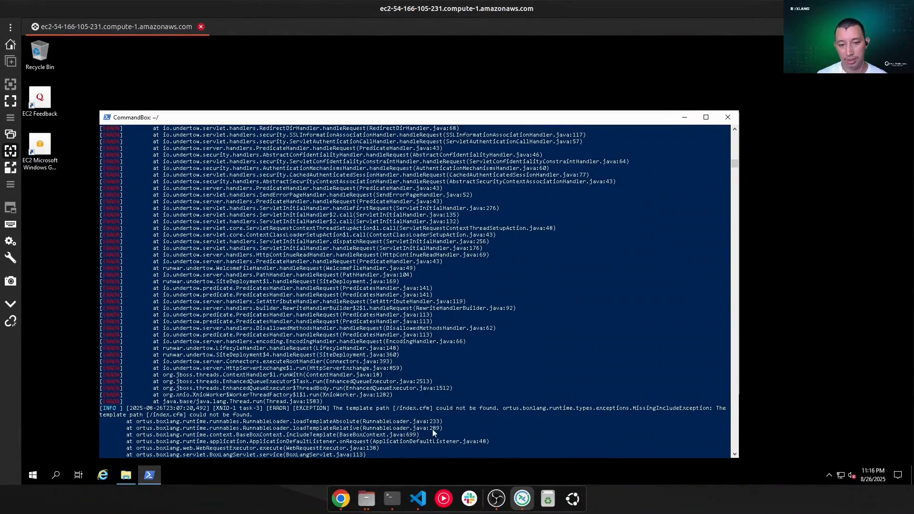
scroll(405, 408, "down", 14)
scroll(401, 372, "down", 9)
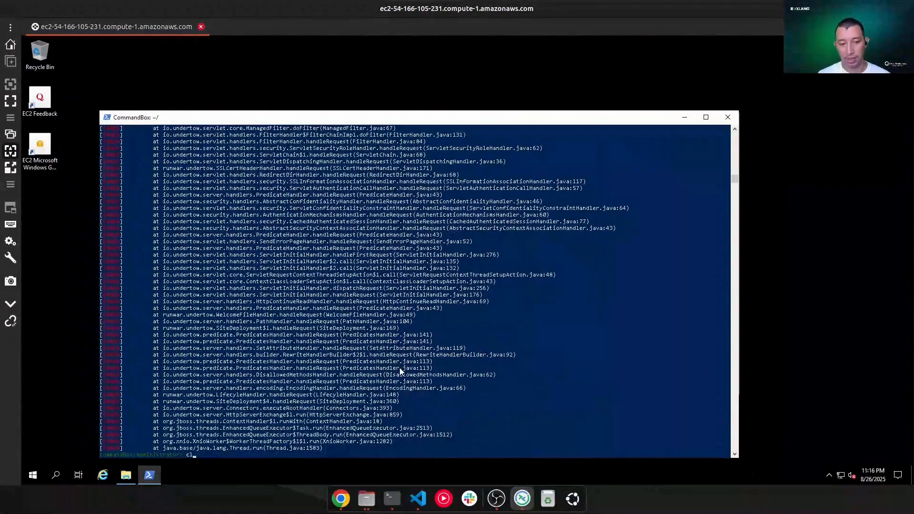
key("ctrl+l")
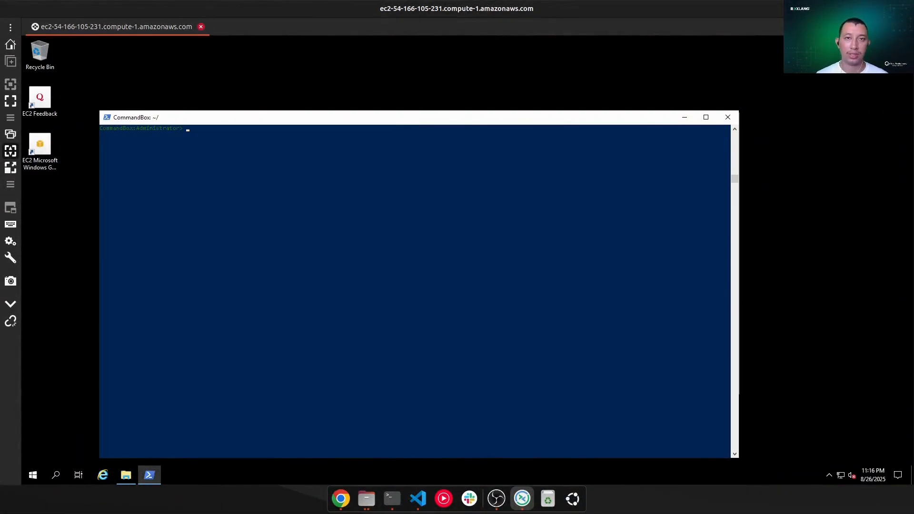